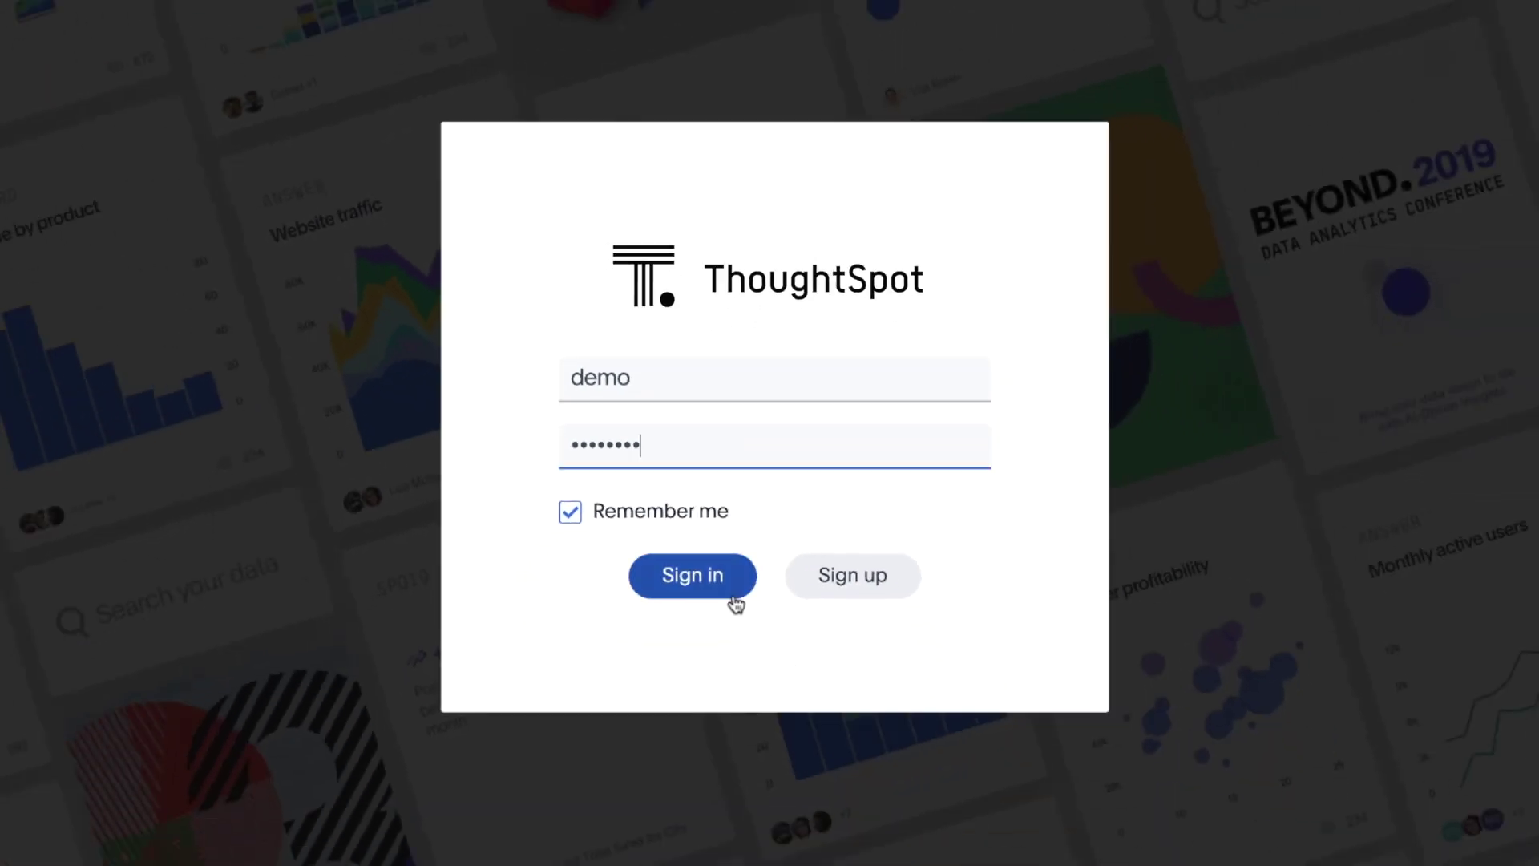
Step: Sign in to the demo account and land on the Telecom Call Volume pinboard
left_click(735, 603)
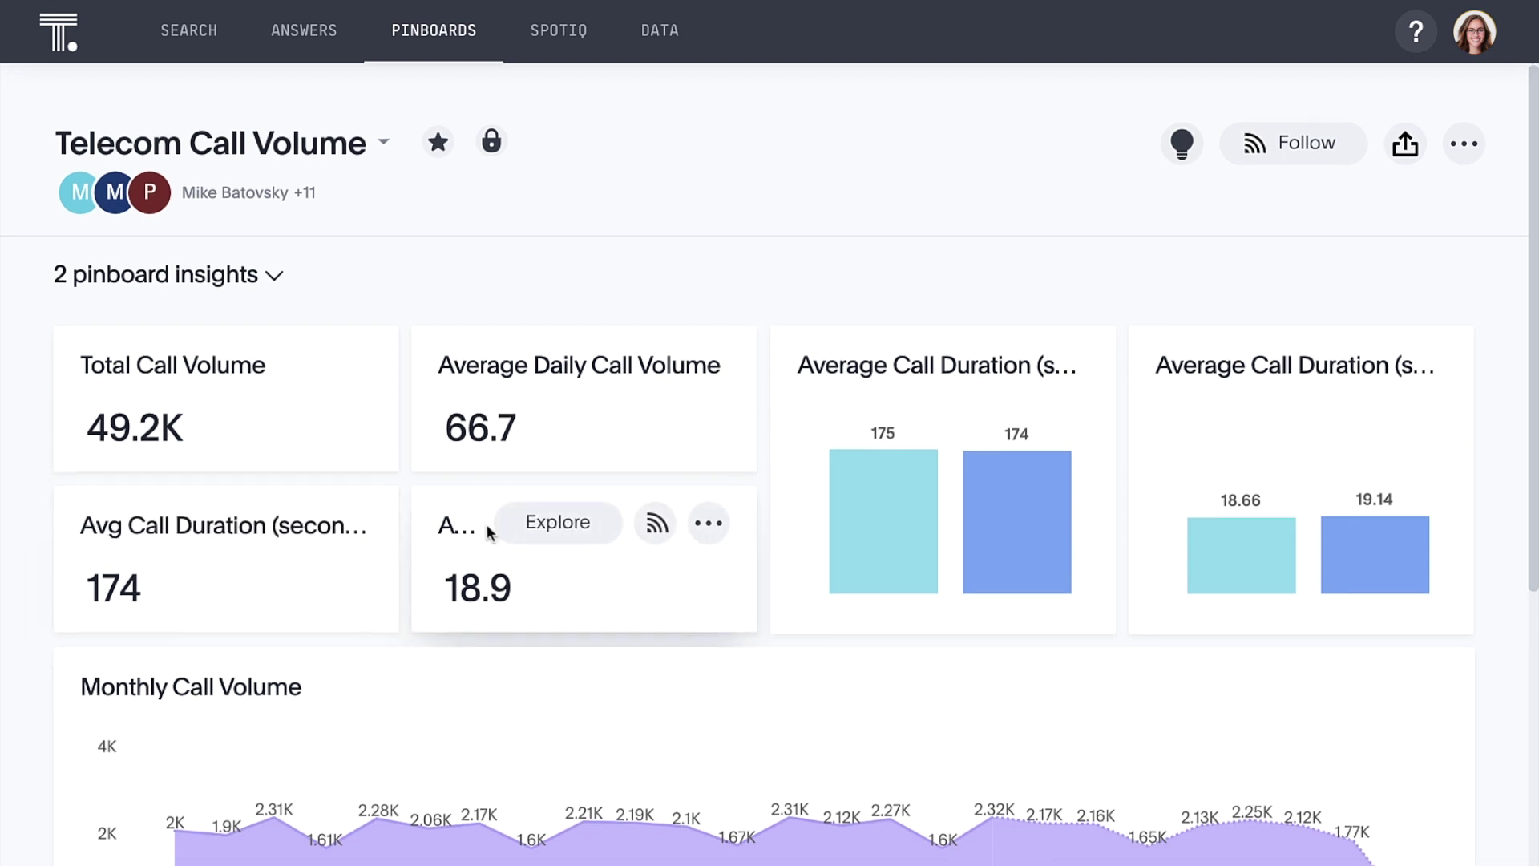
Step: Scroll the pinboard down to the Monthly Avg Call Duration & After Call Work chart
scroll(488, 524, "down", 8)
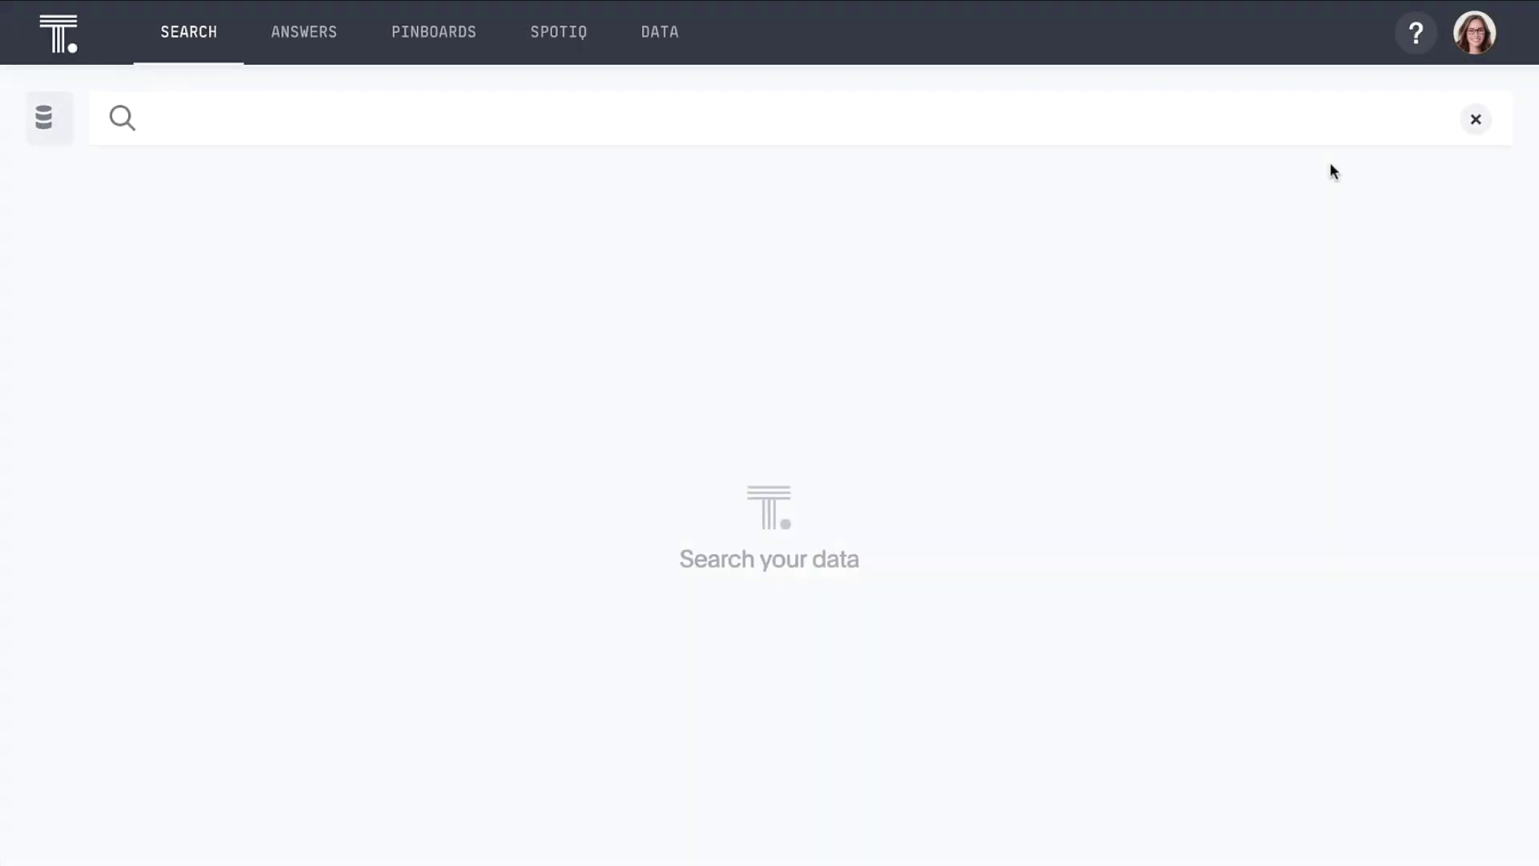
Step: Search 'sales dollars by agent name' and show the per-agent totals as a chart
left_click(1319, 115)
type("sa")
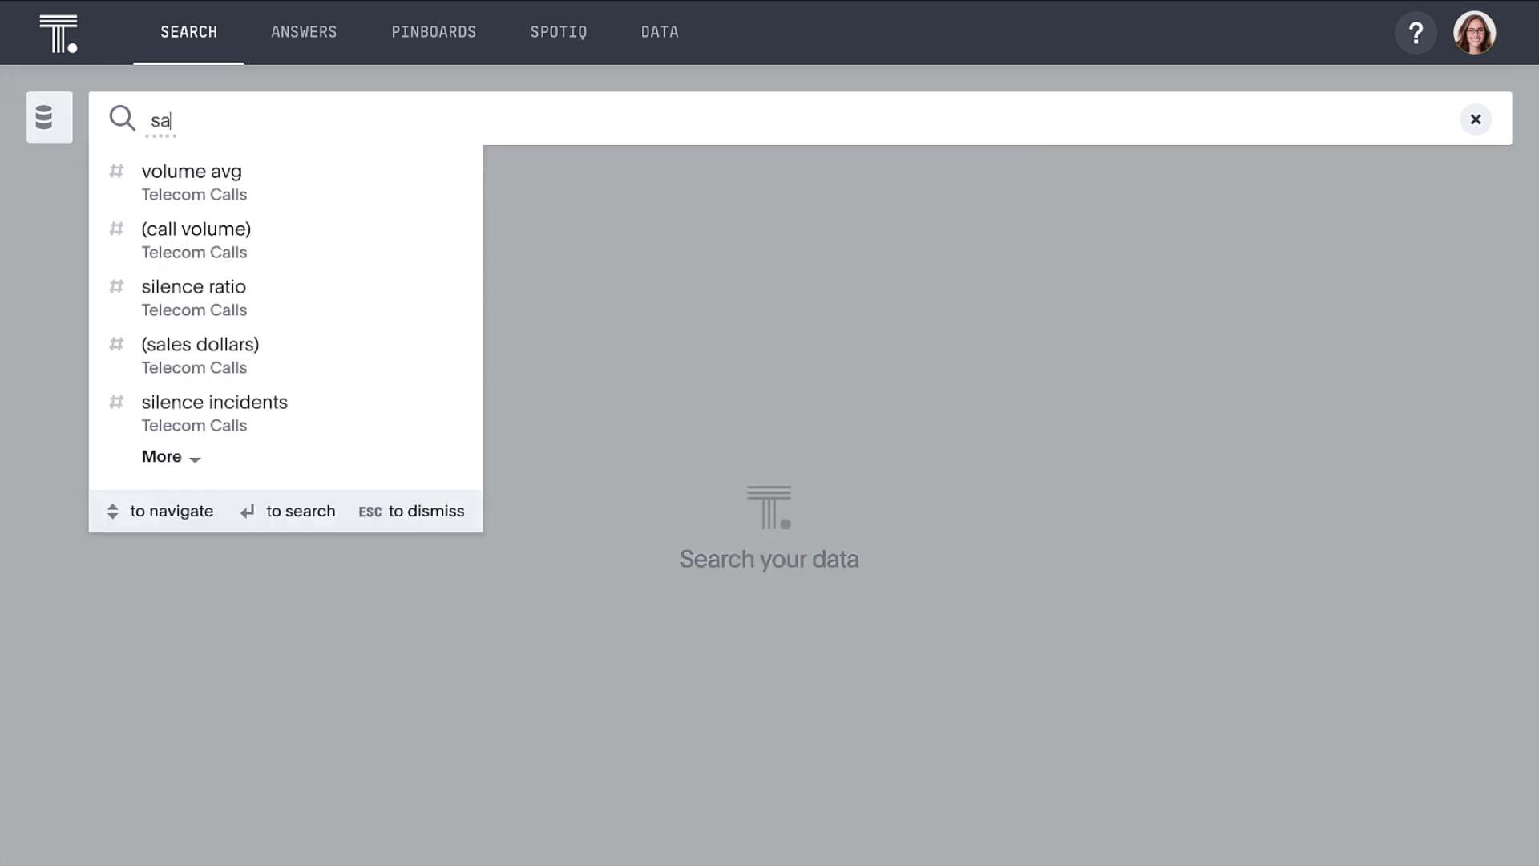
type("les dollars by agen")
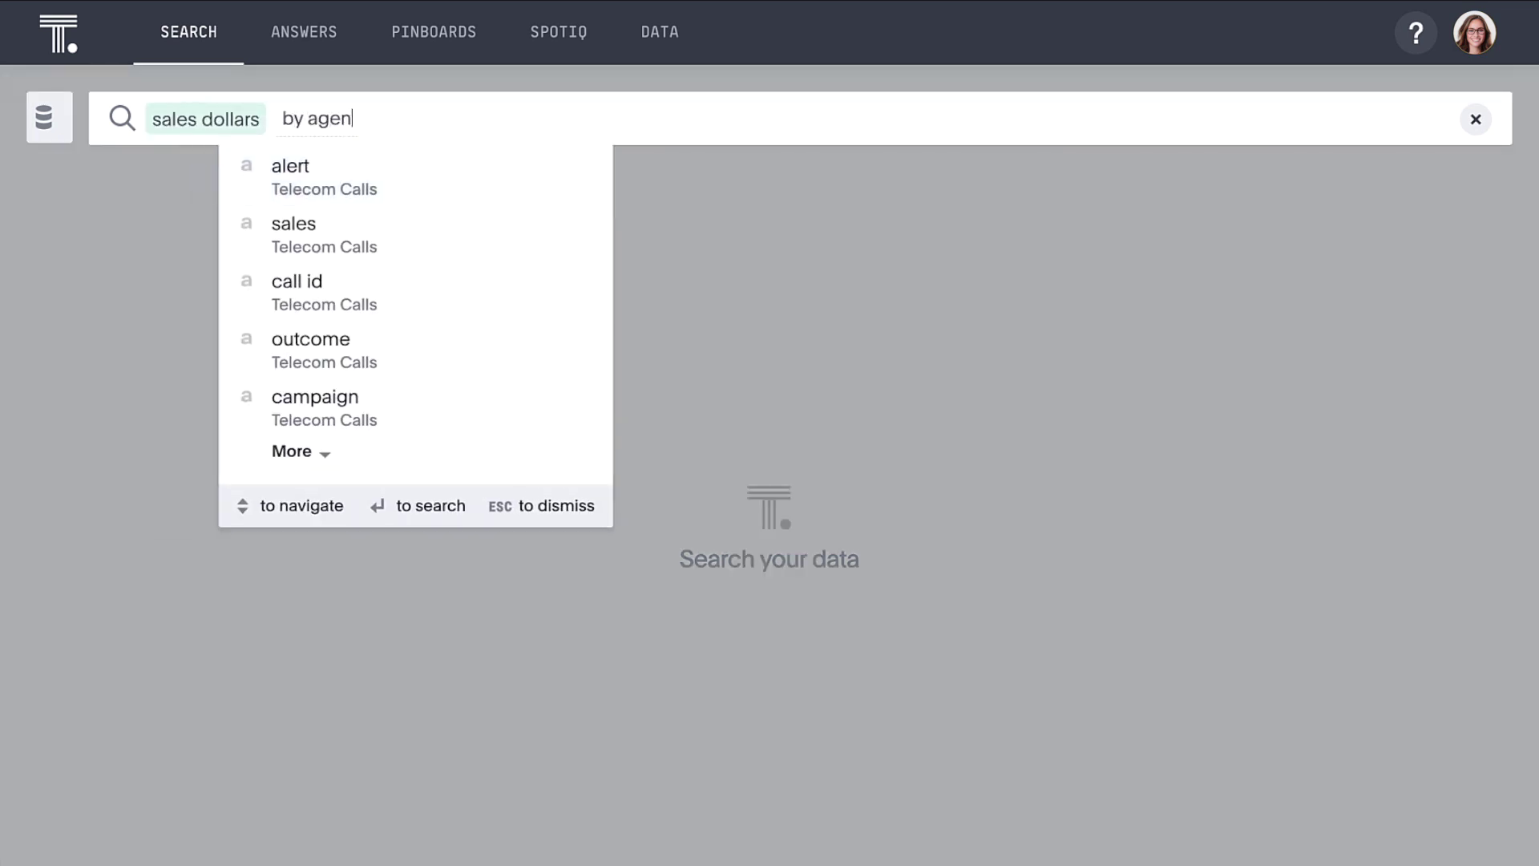
type("t name")
key("Return")
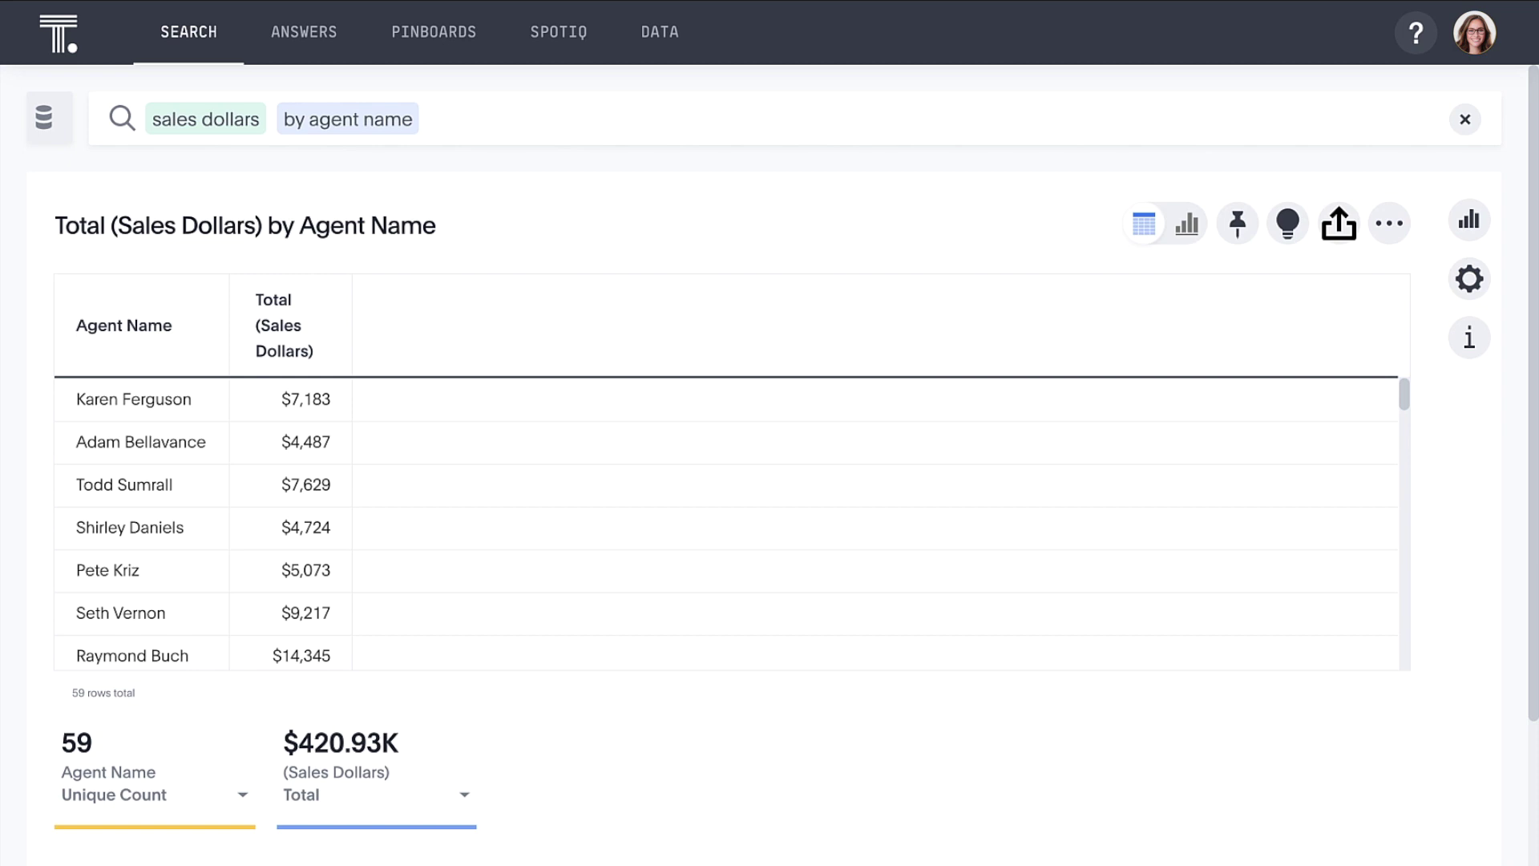
left_click(1170, 223)
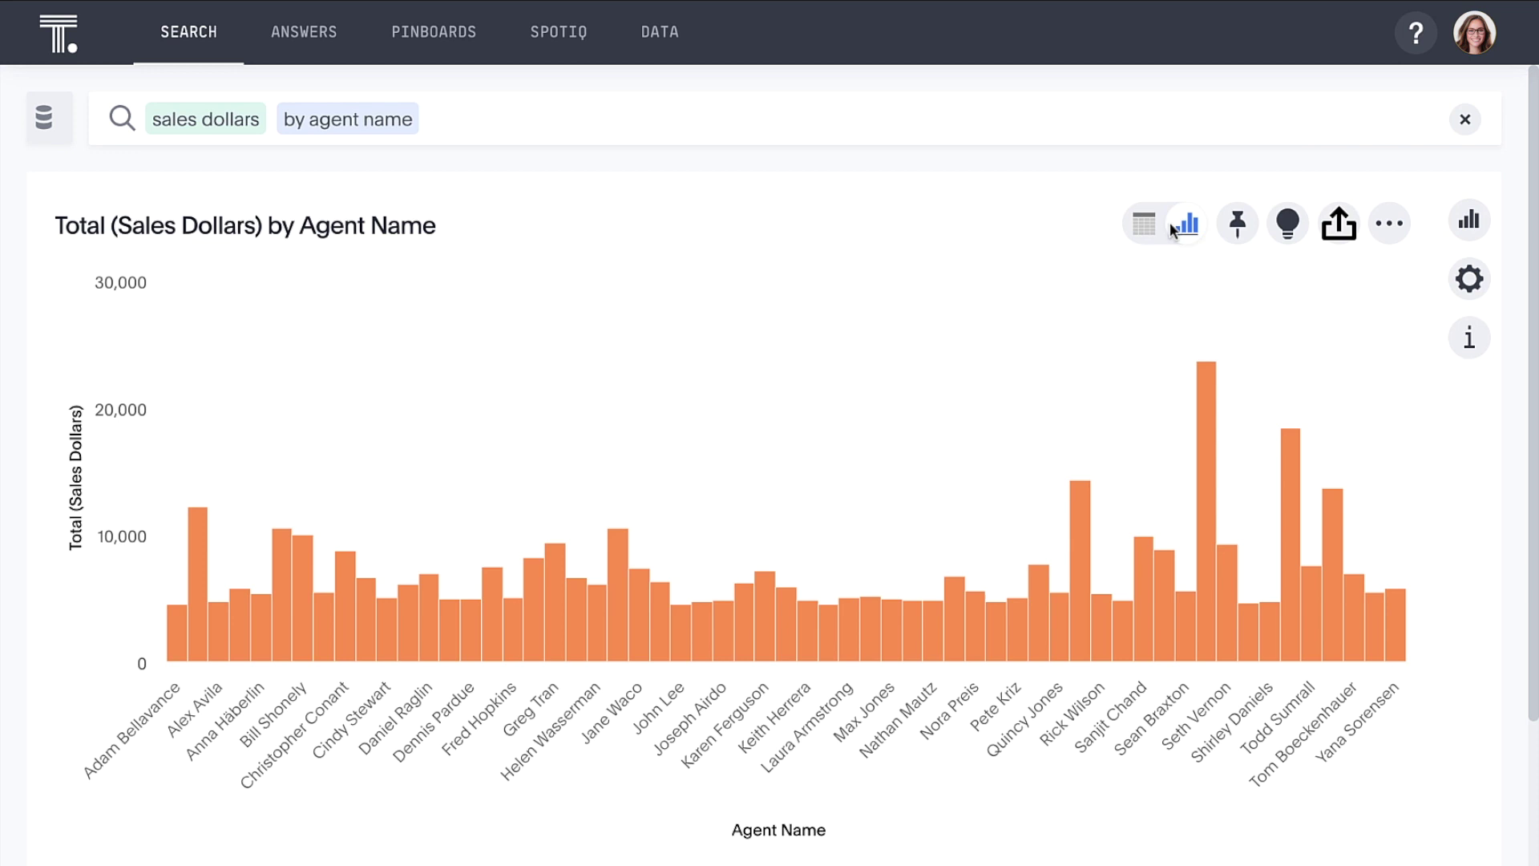
Step: Add 'top' to limit the sales chart to the ten highest-selling agents
left_click(1137, 133)
type("top")
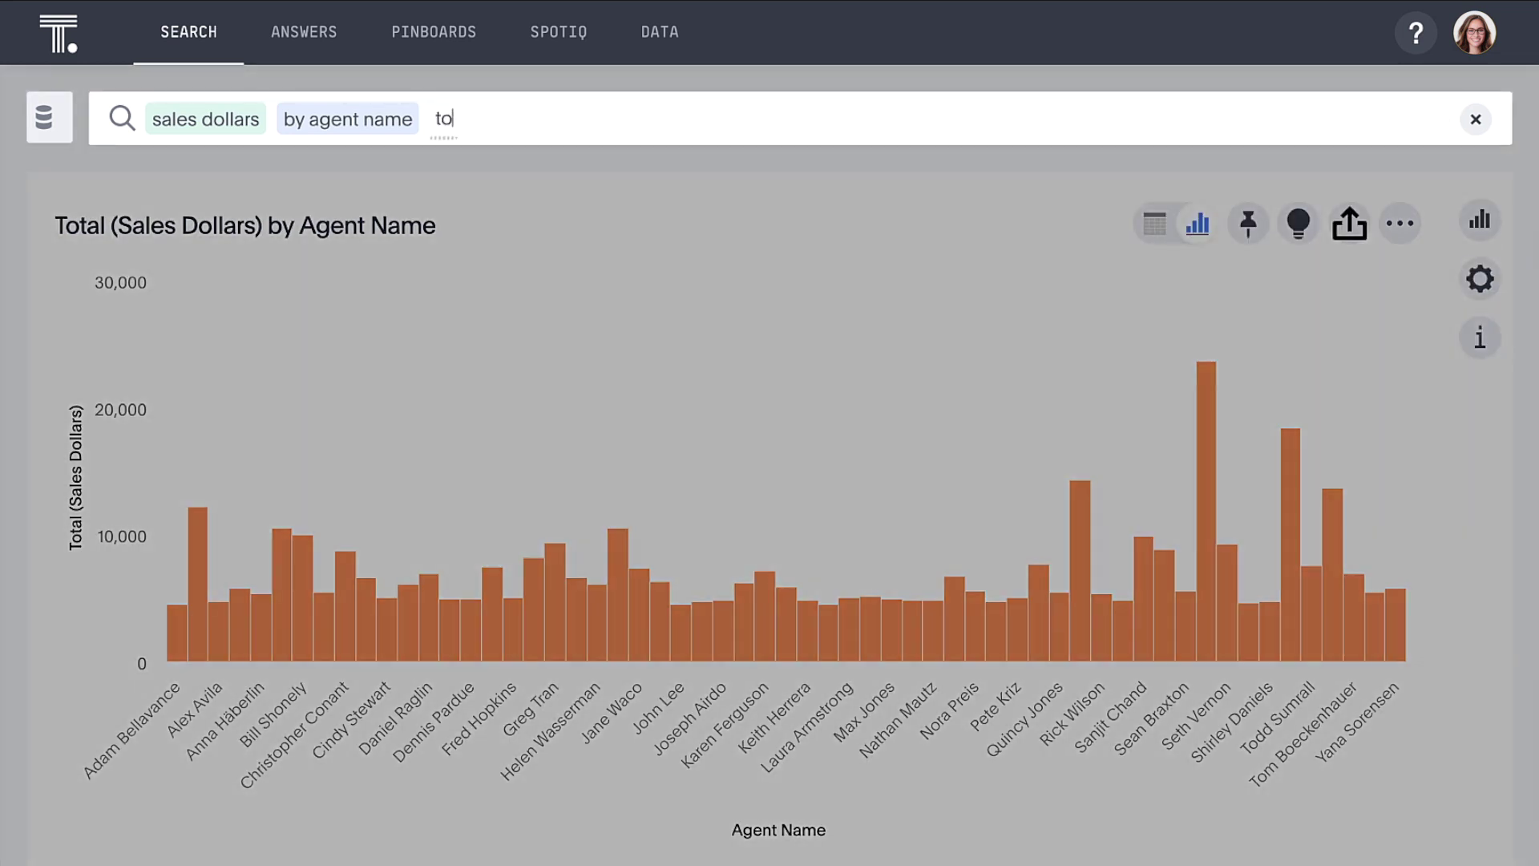
key("Return")
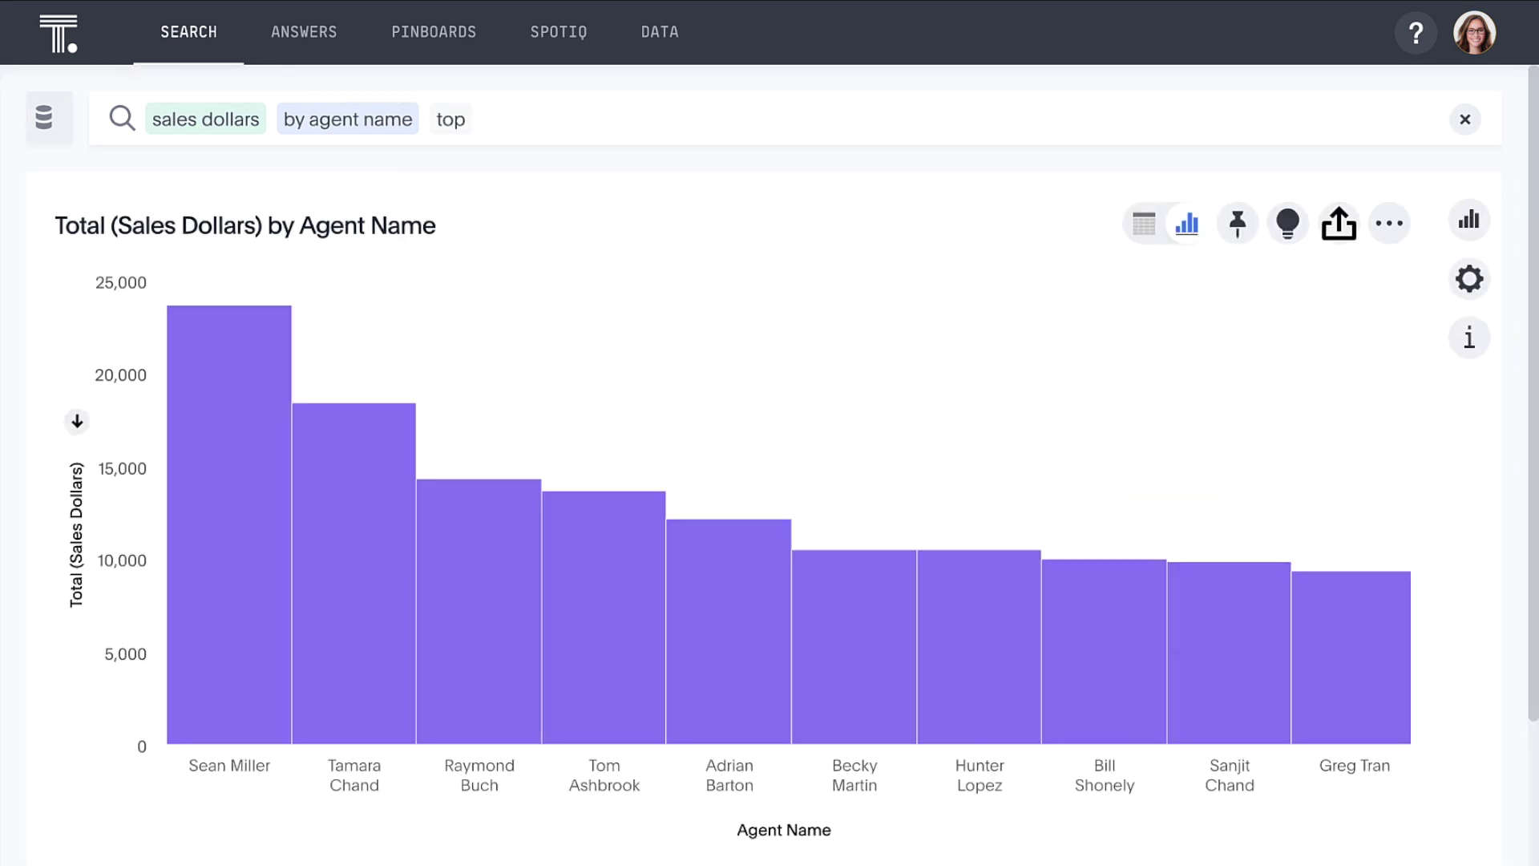
mouse_move(270, 381)
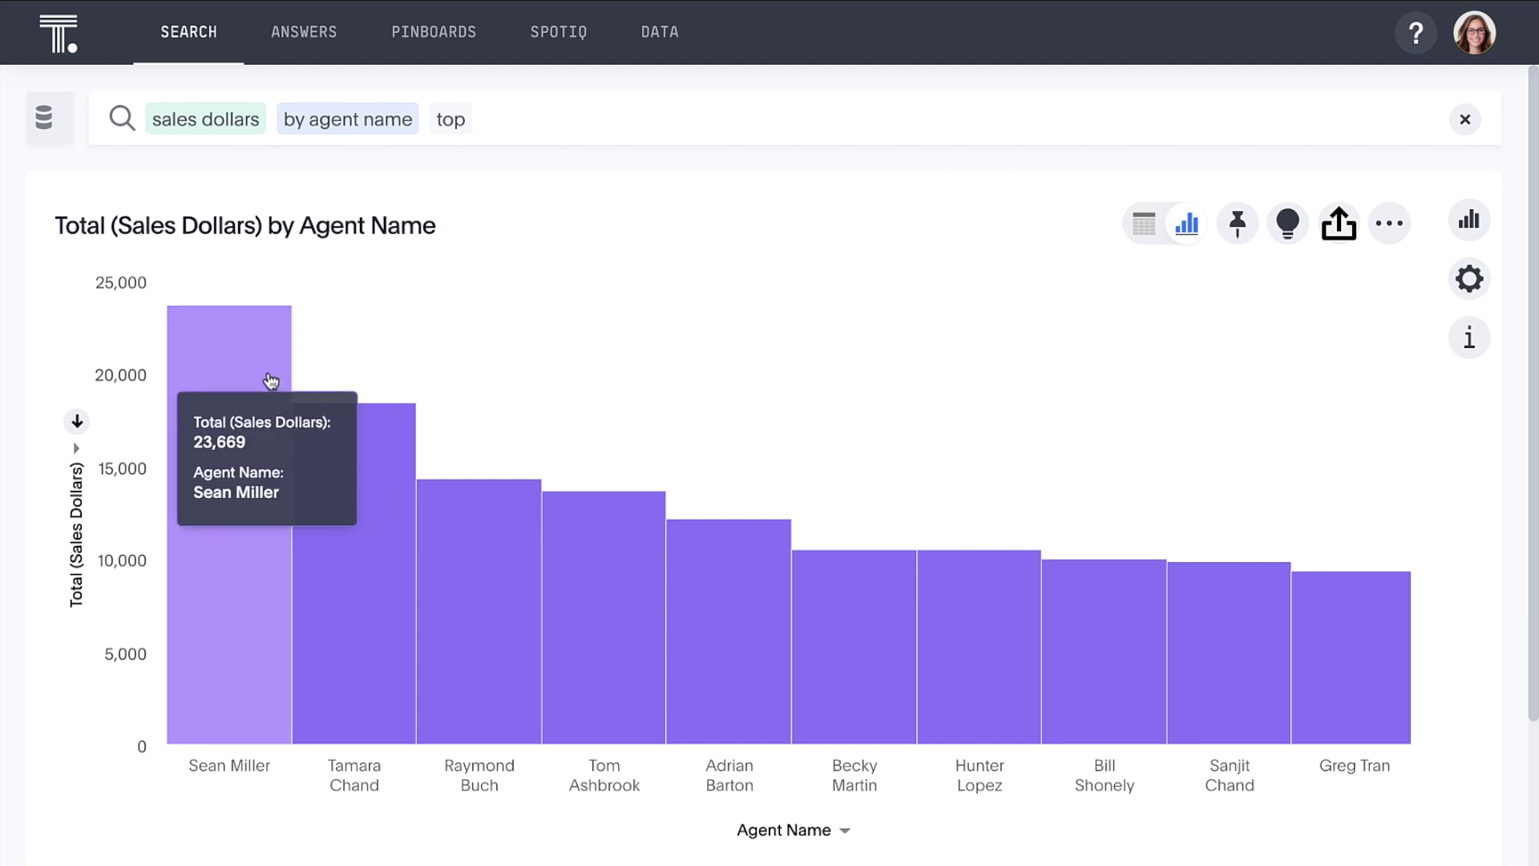
mouse_move(345, 421)
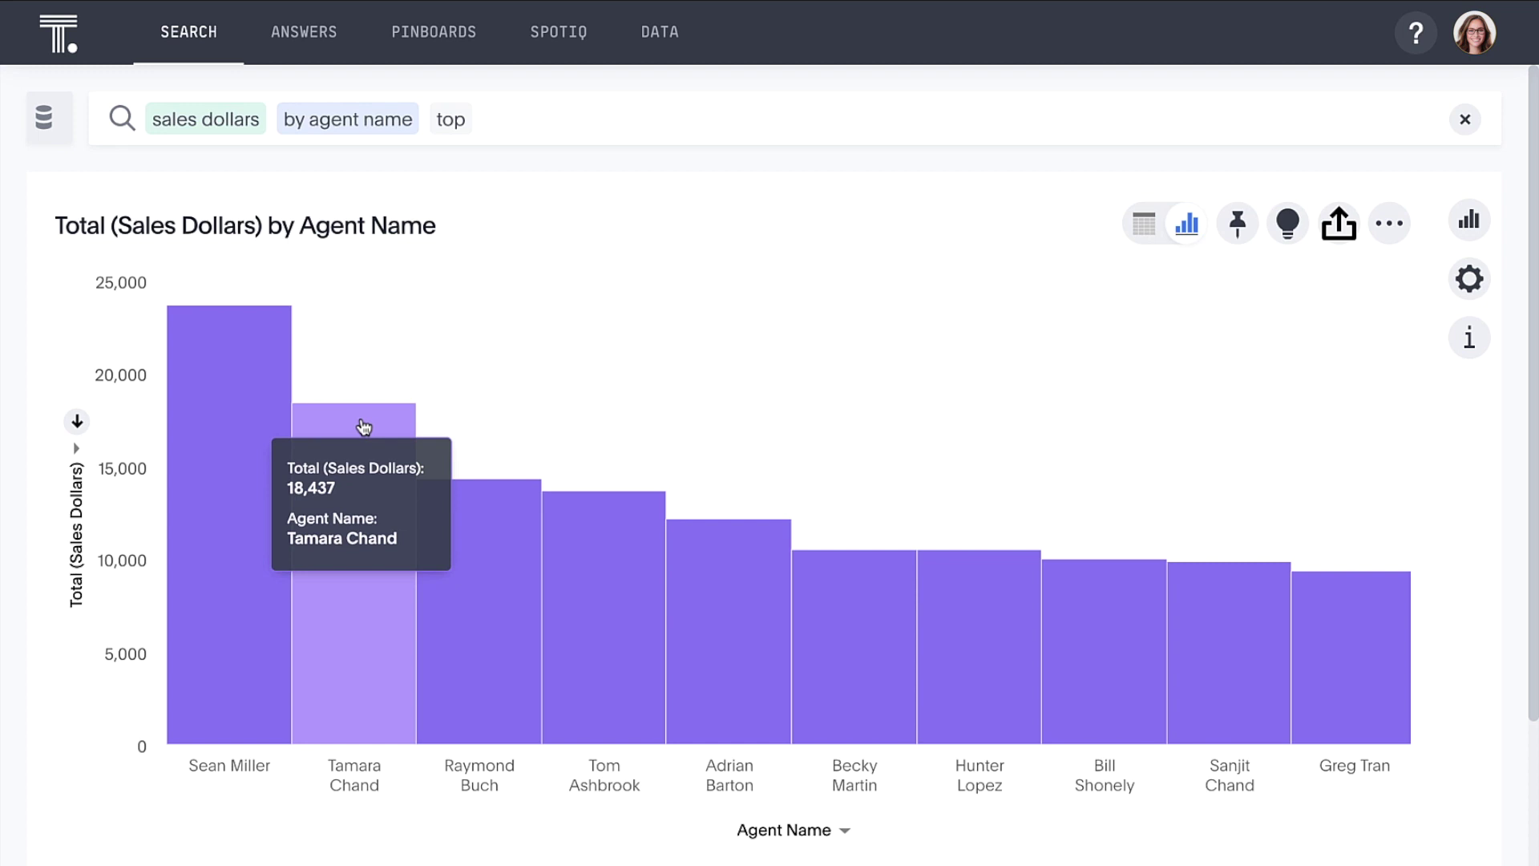
left_click(529, 120)
Step: Split the top-agent chart by organization, then clear the whole search bar
type("organization")
key("Return")
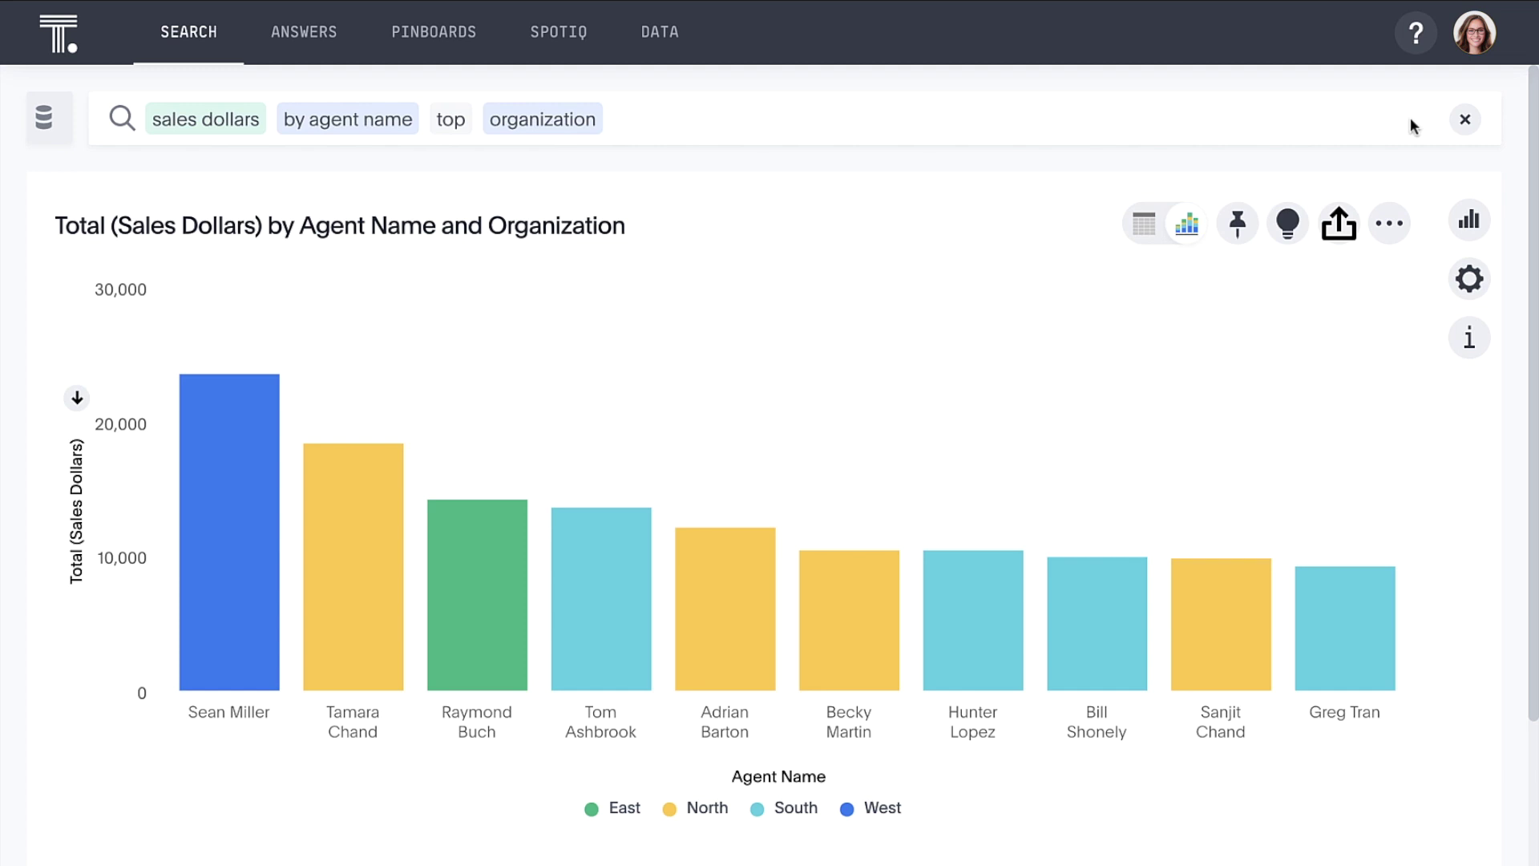
left_click(1465, 120)
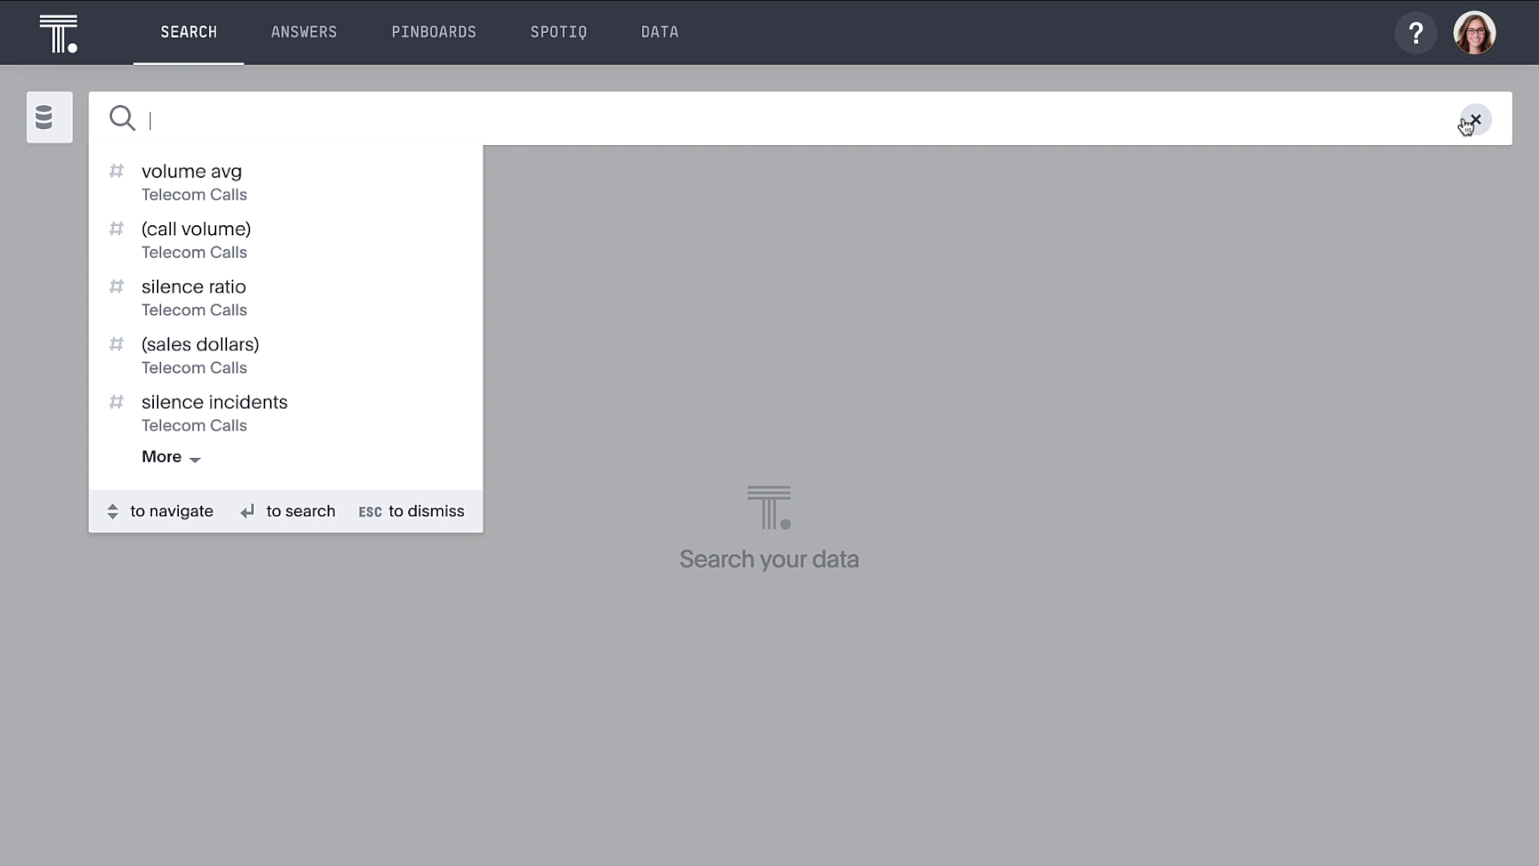
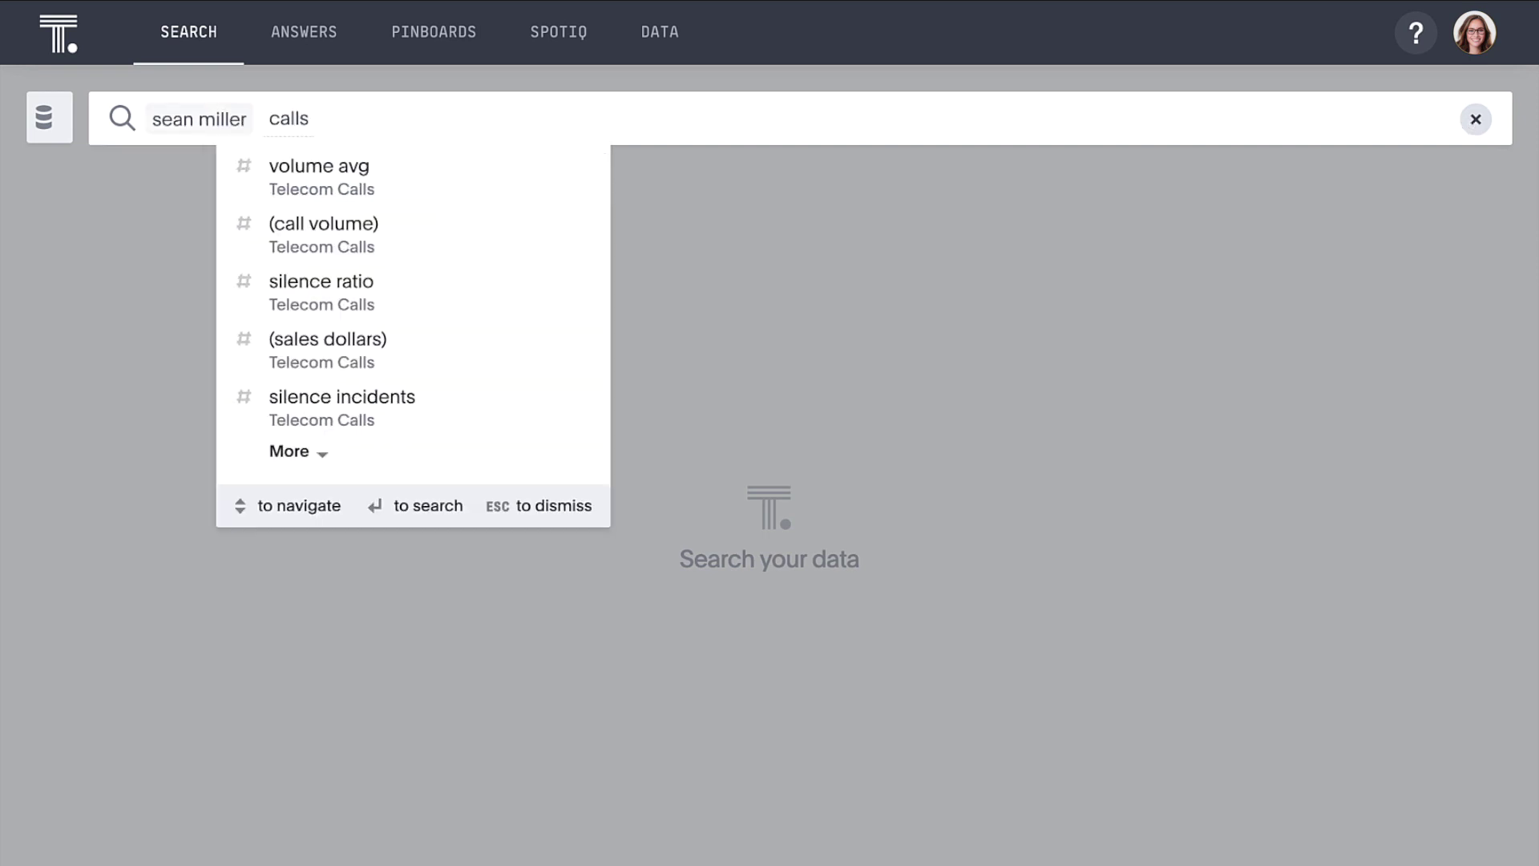
Step: Search the top agent's calls (1,507 total), then add 'by month' for a monthly line chart
key("Return")
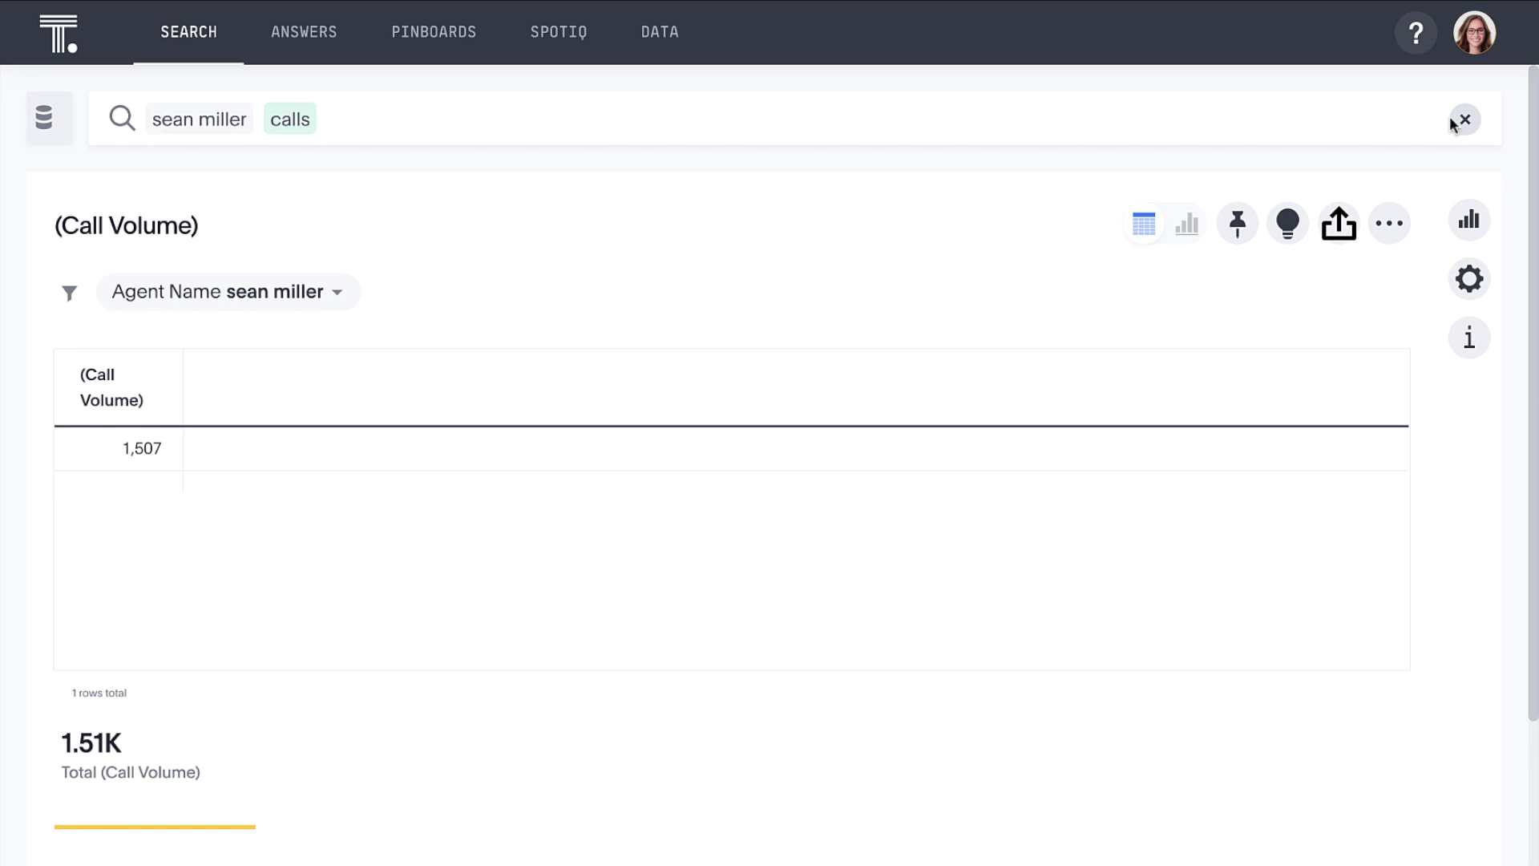
left_click(1345, 118)
type("by month")
key("Return")
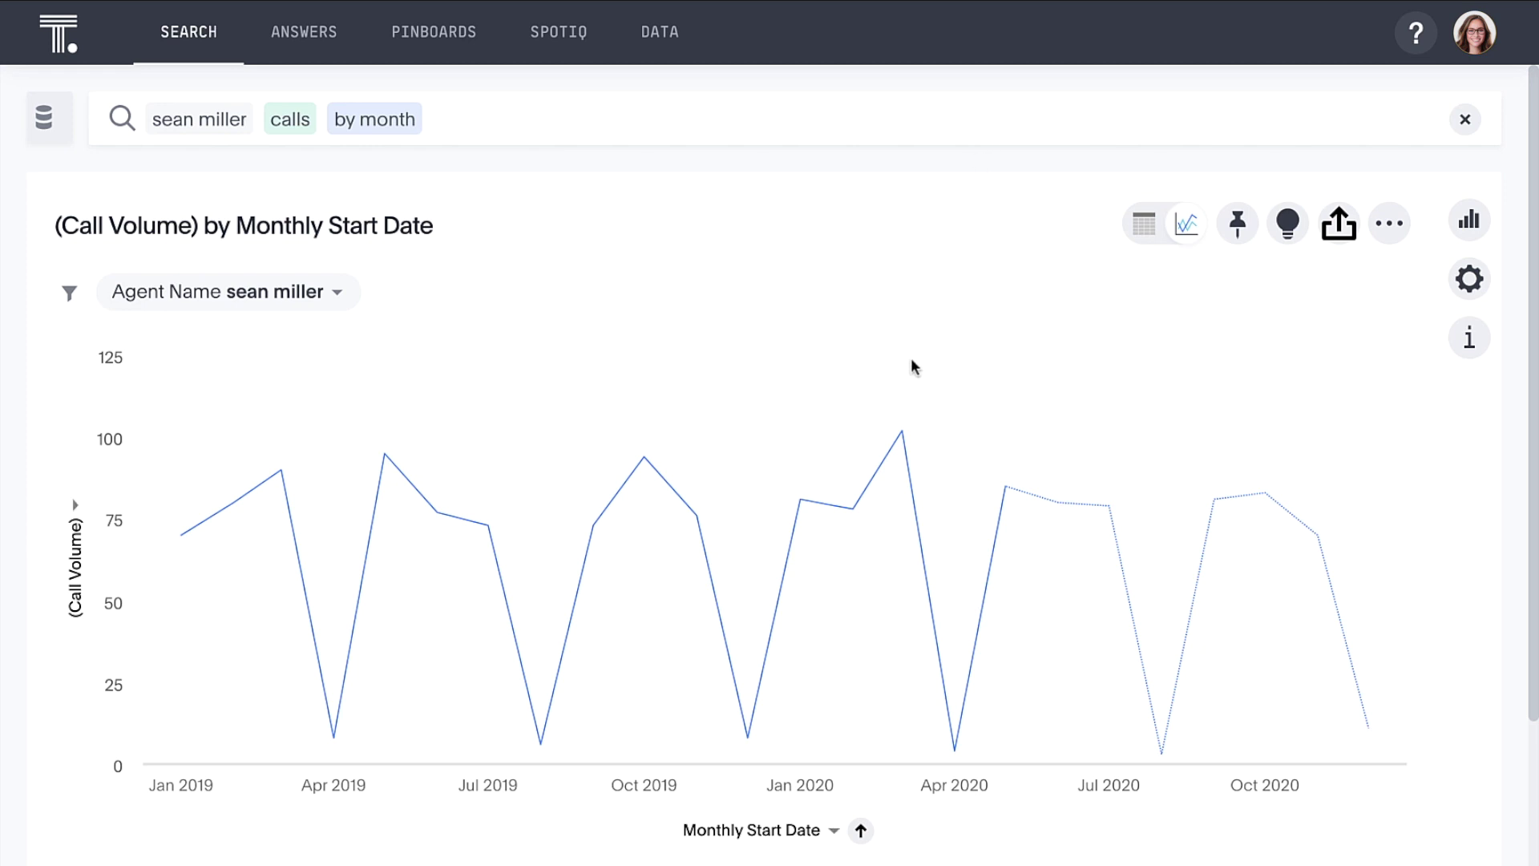
Step: Drill the March 2020 peak down by Outcome, showing Callback highest and Sale at 5
mouse_move(902, 432)
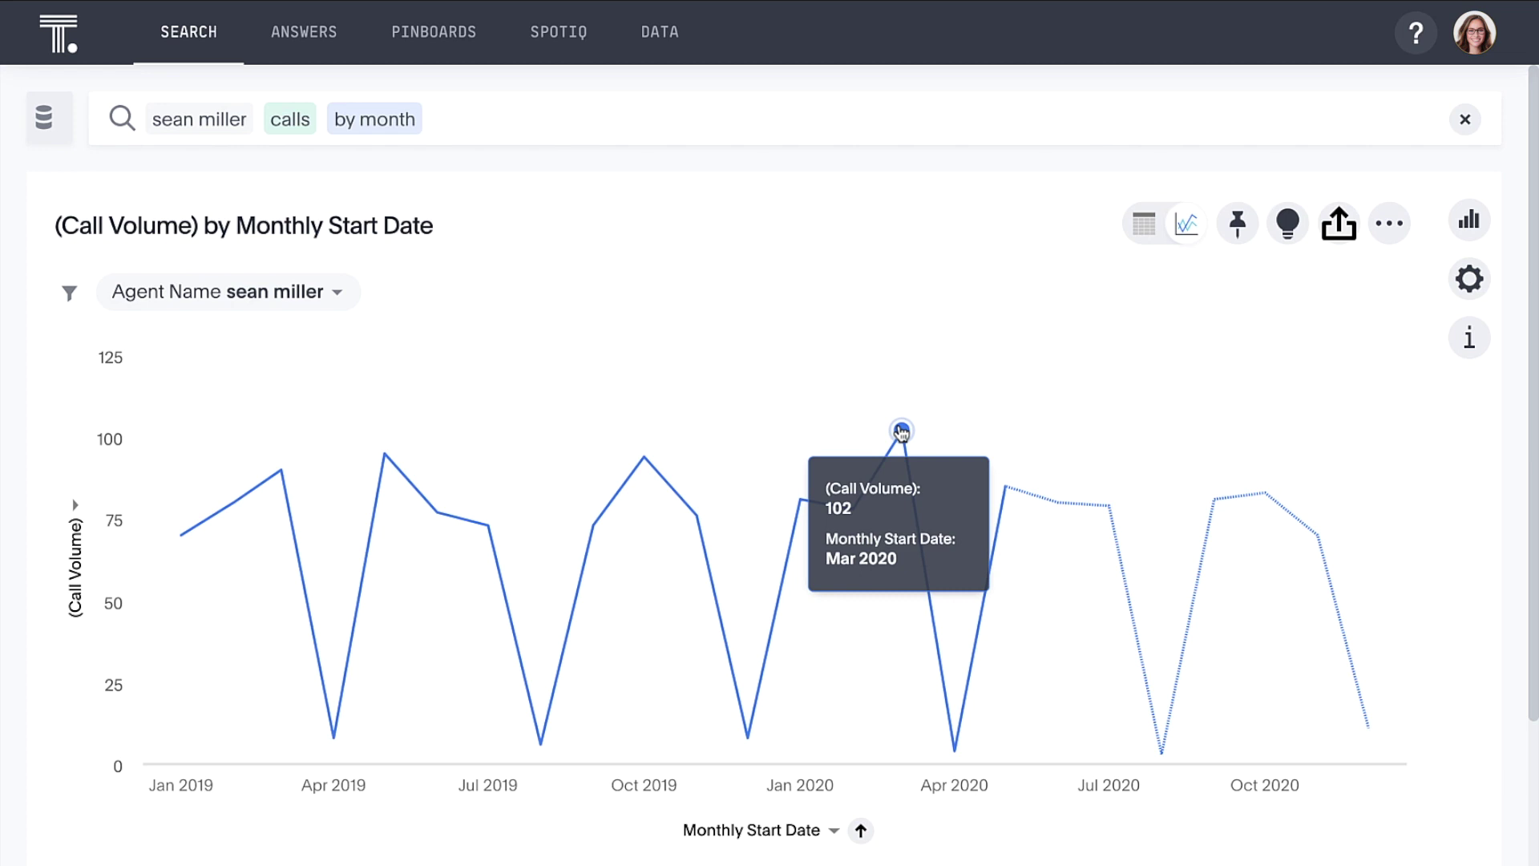
left_click(901, 432)
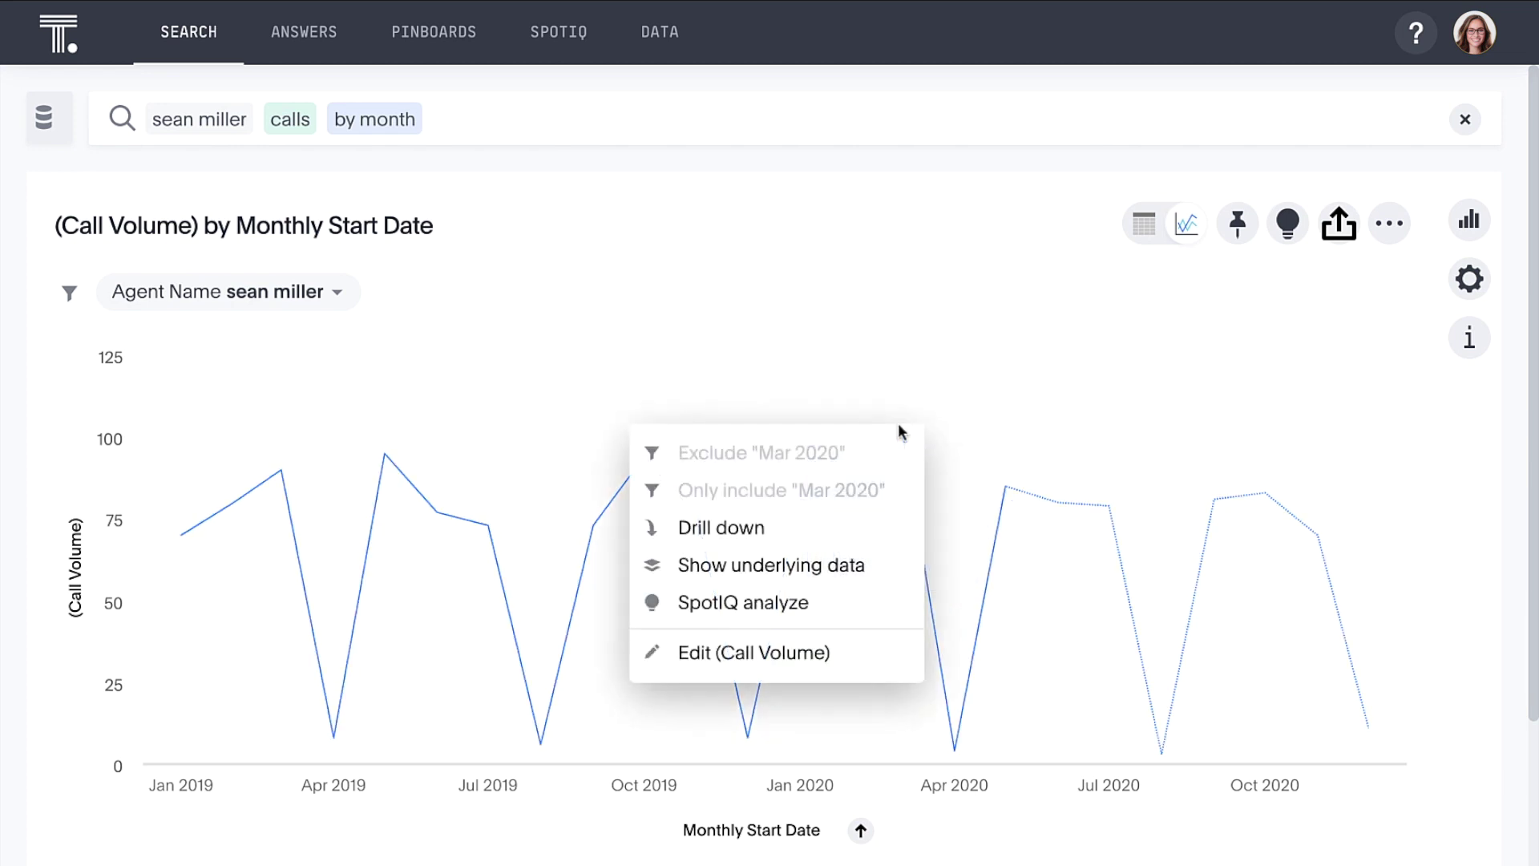
left_click(873, 533)
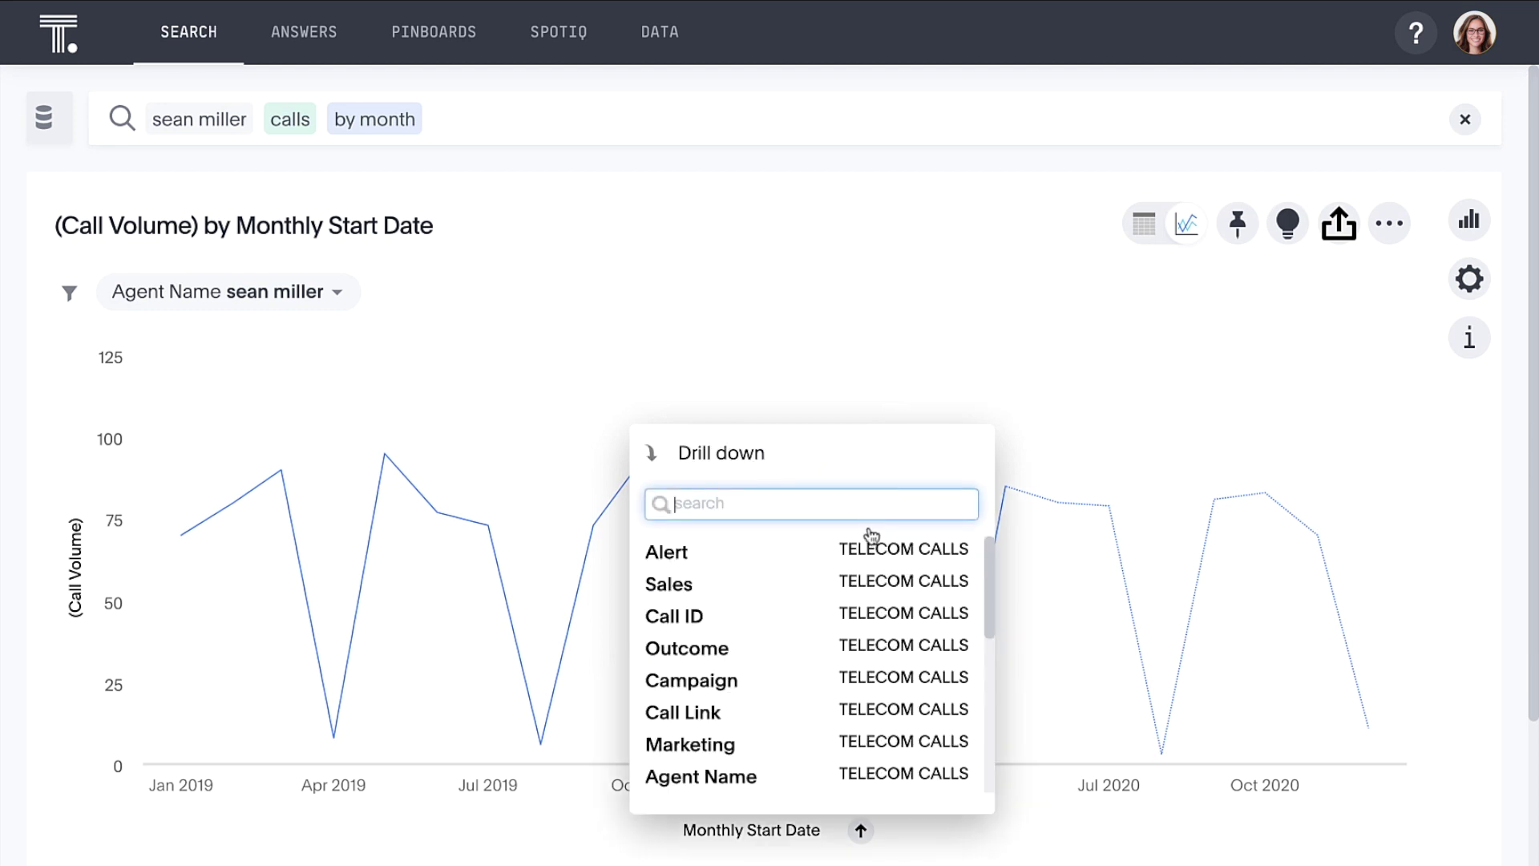
left_click(801, 650)
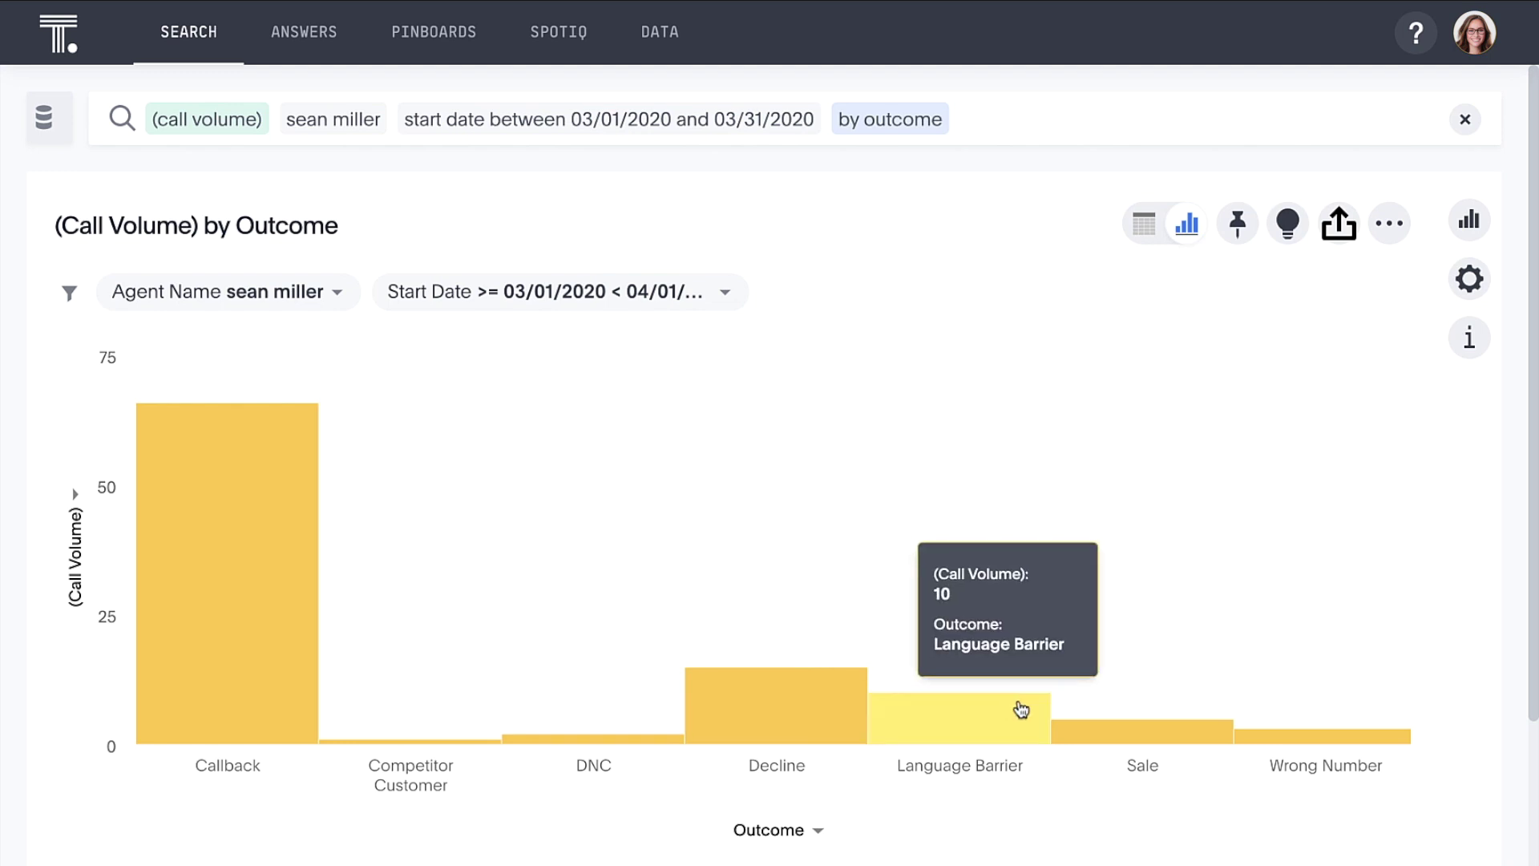
mouse_move(1078, 729)
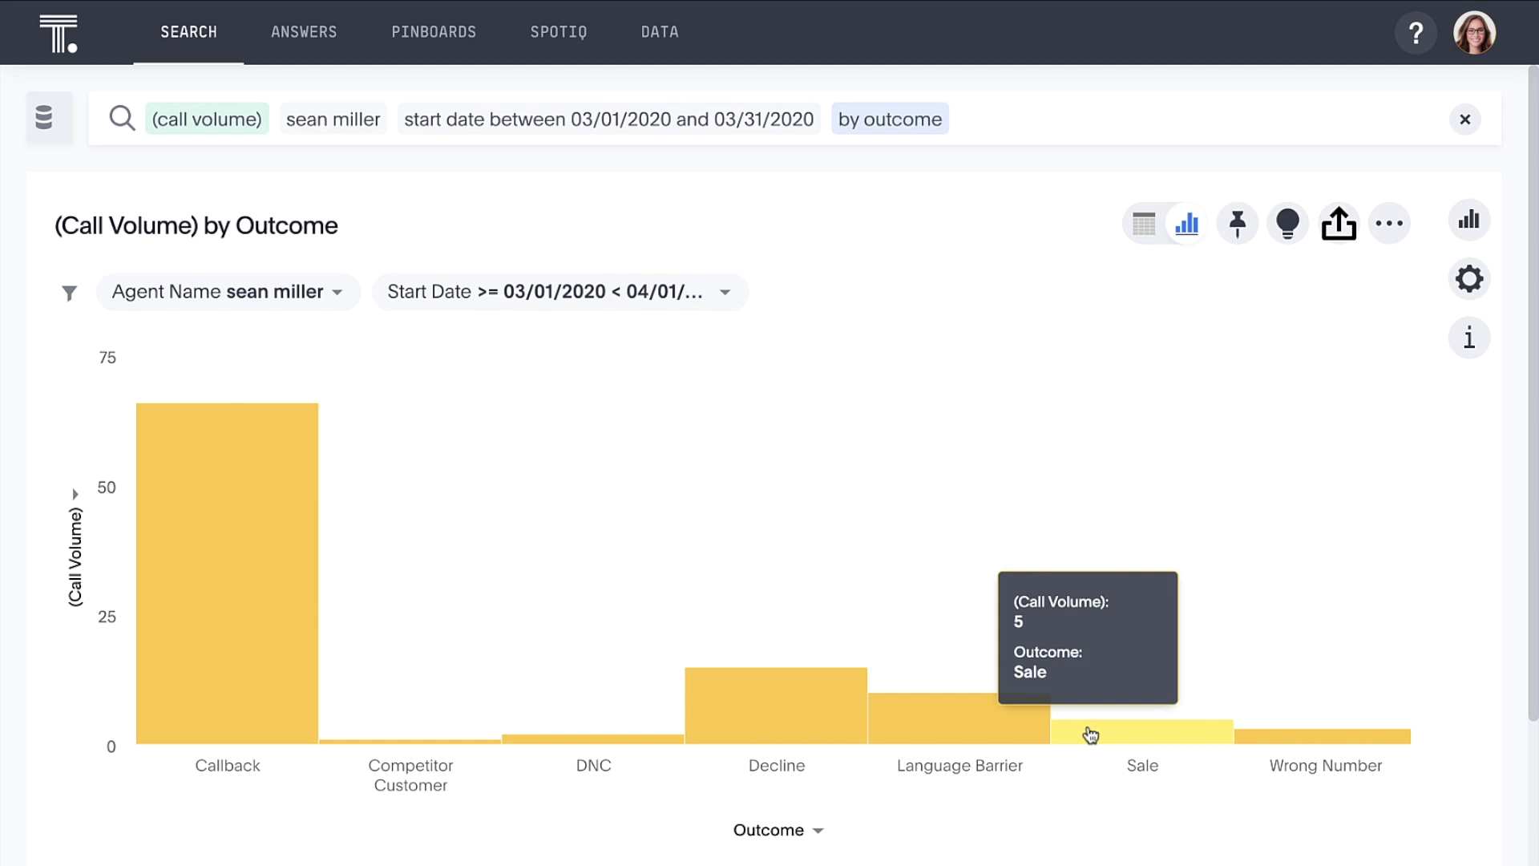
Step: Try then remove average duration seconds, and split the outcome bars by call end sentiment
left_click(1069, 131)
type("average du")
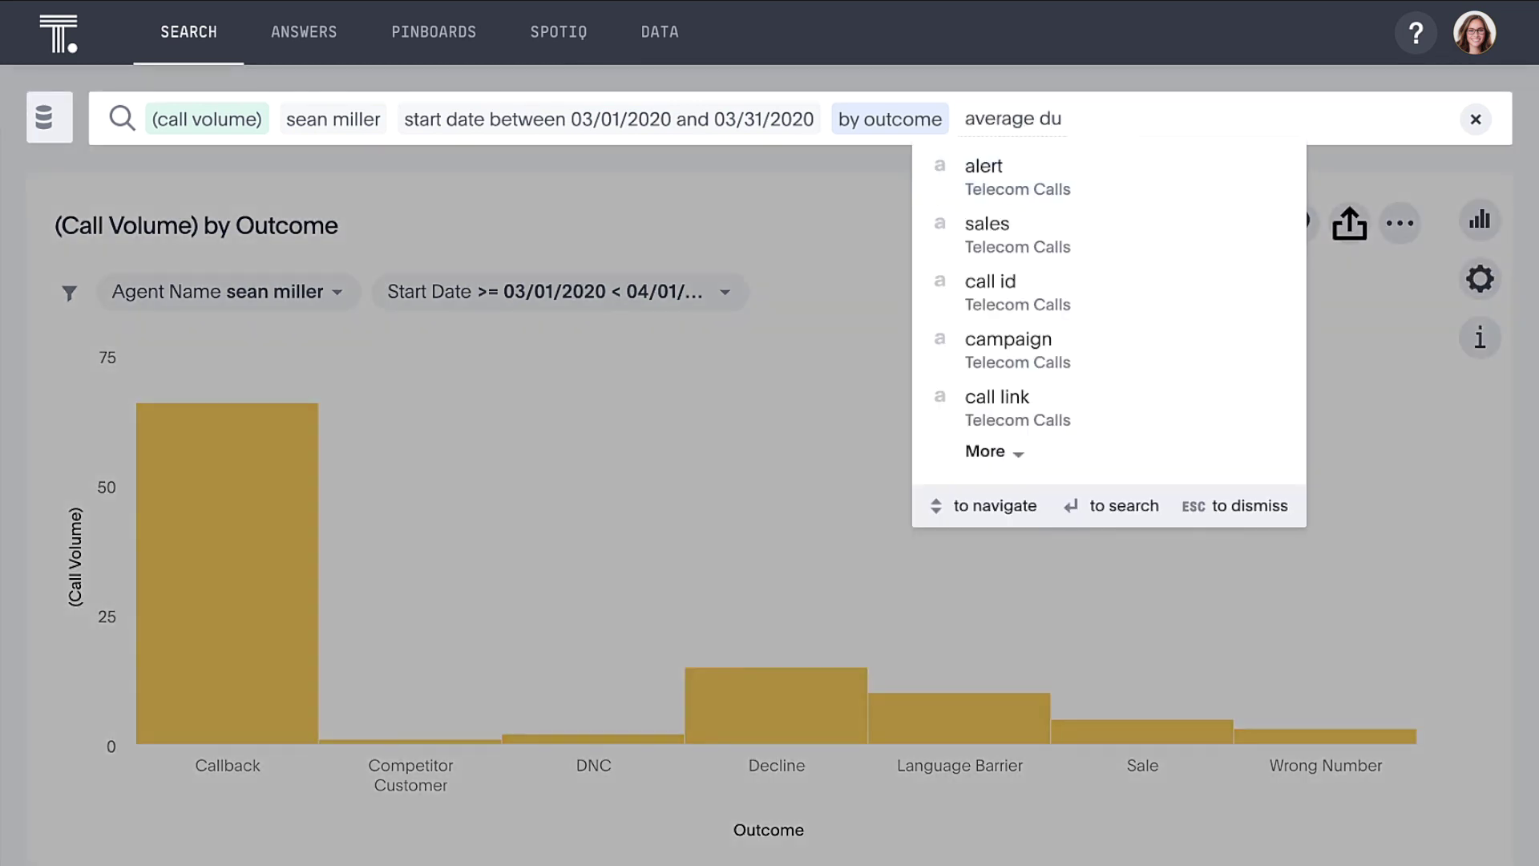
type("r")
key("Return")
key("Return")
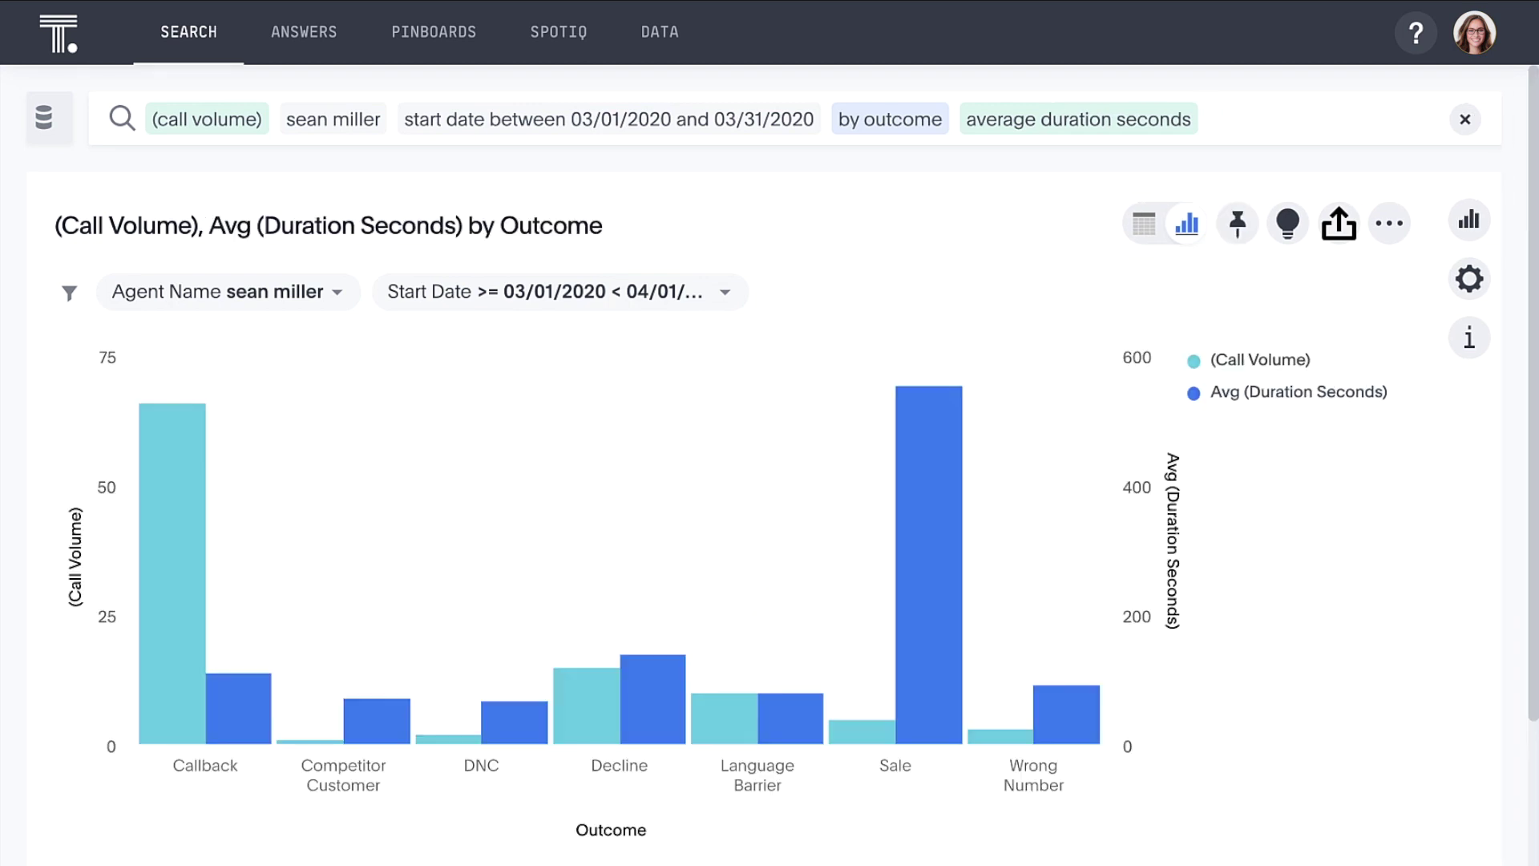
mouse_move(940, 405)
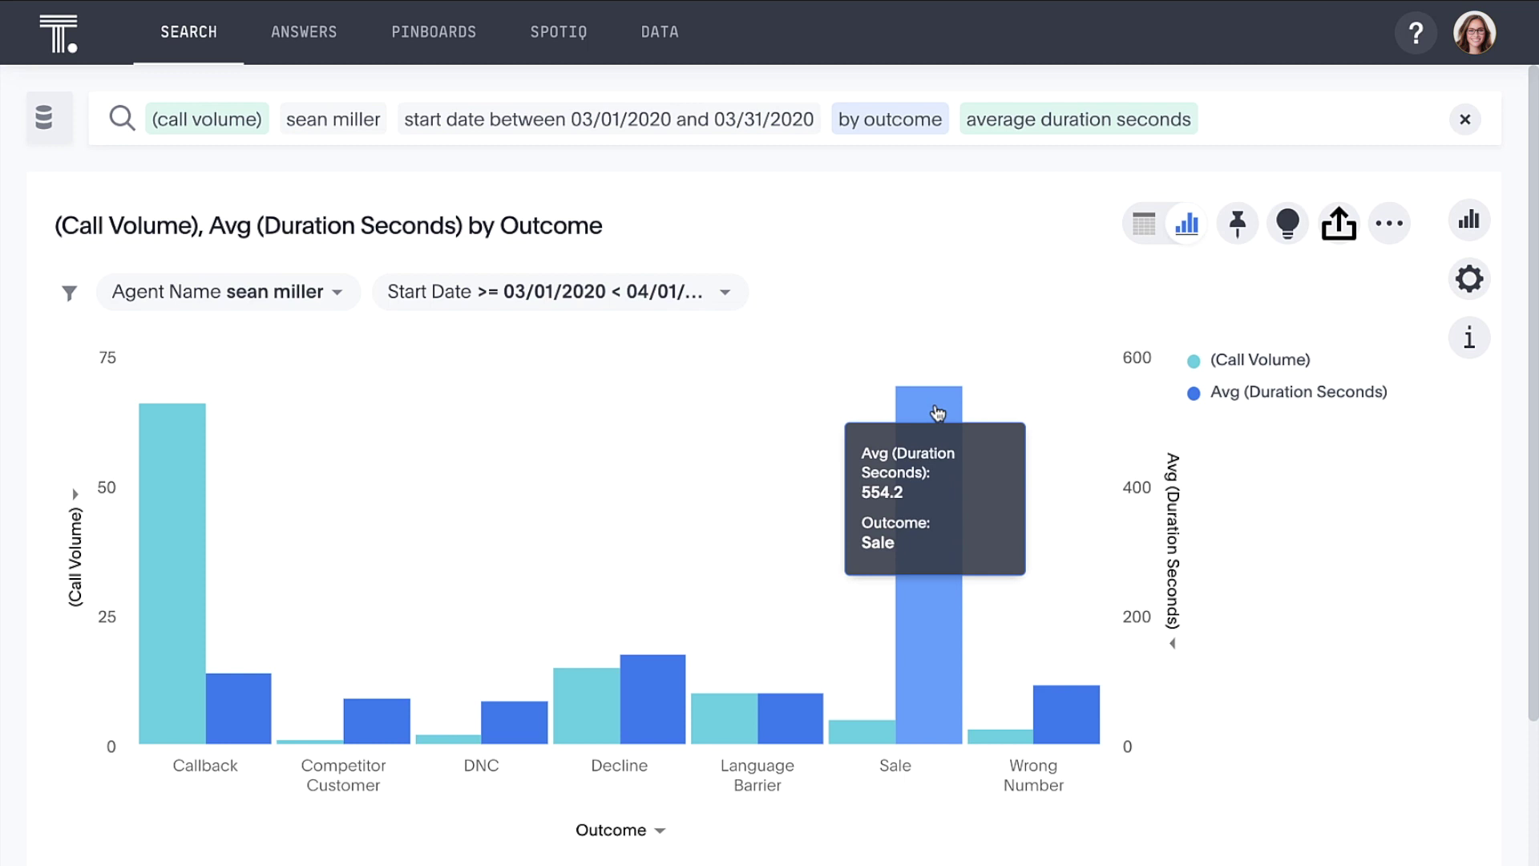
mouse_move(1196, 113)
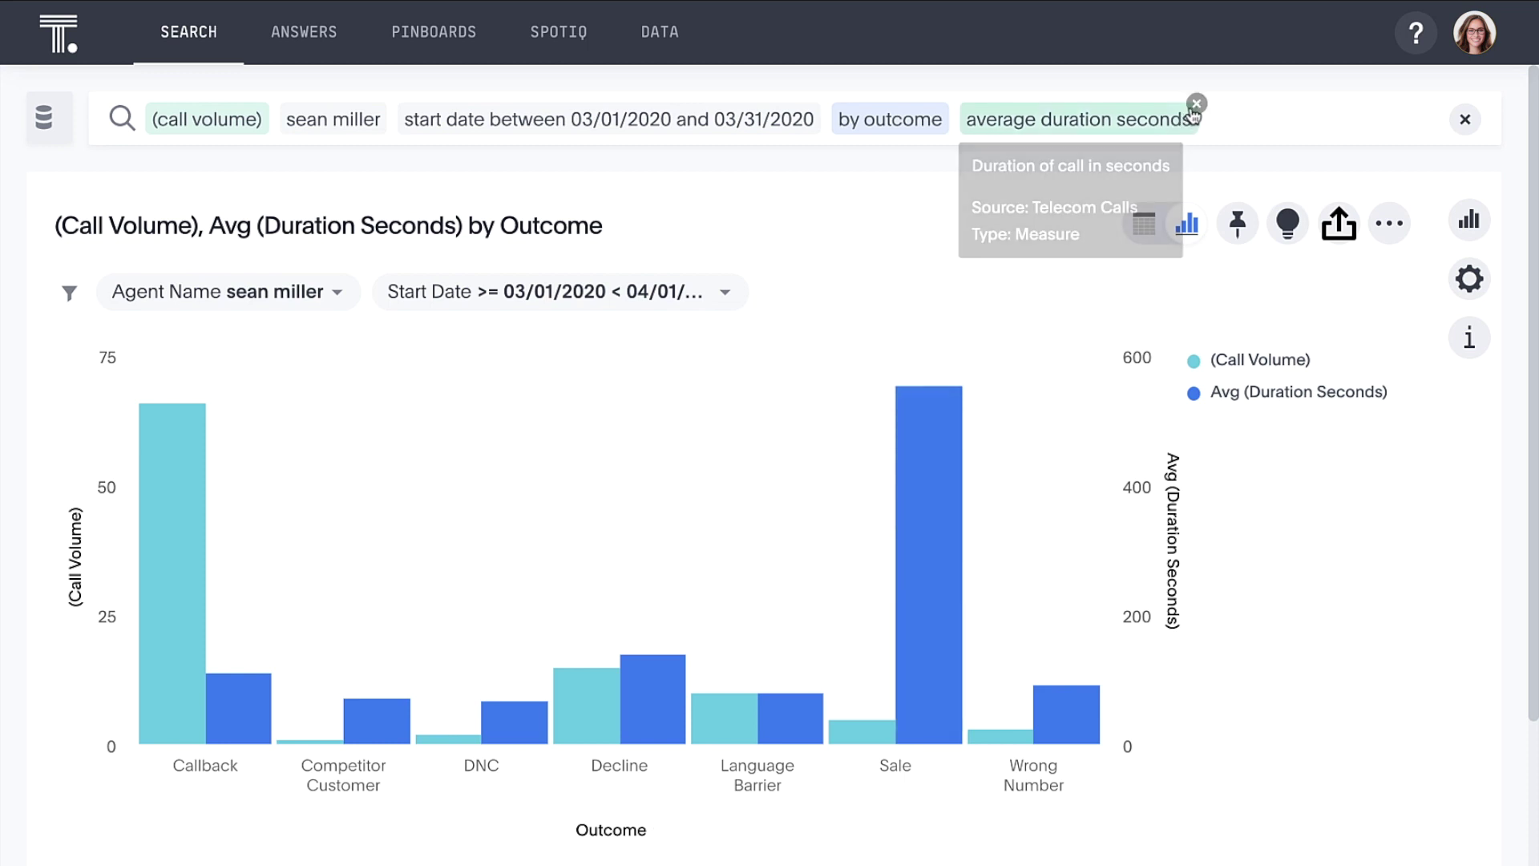
left_click(1196, 104)
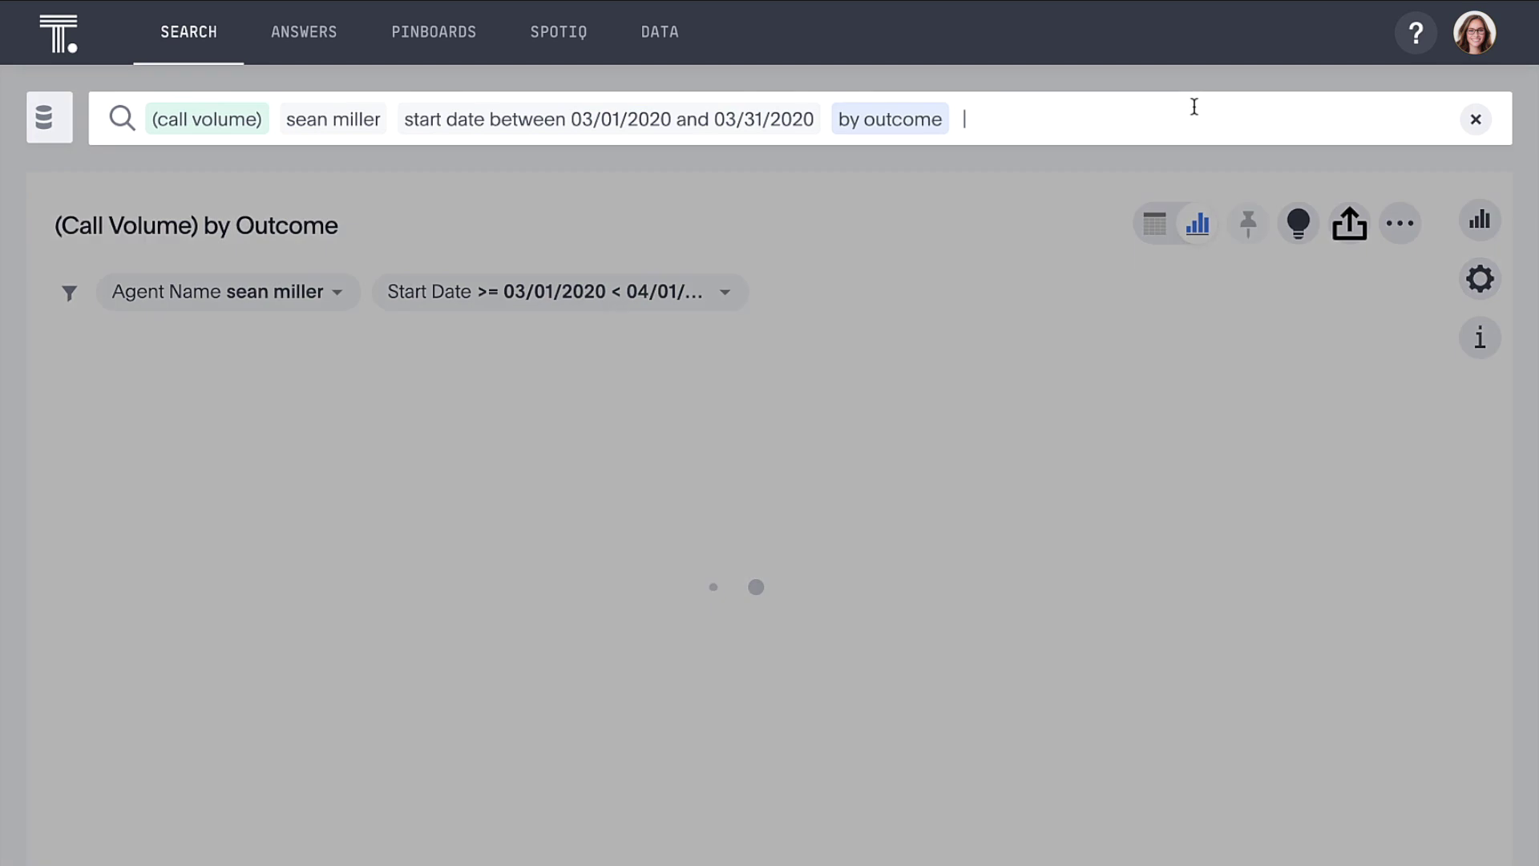
type("call end sentiment")
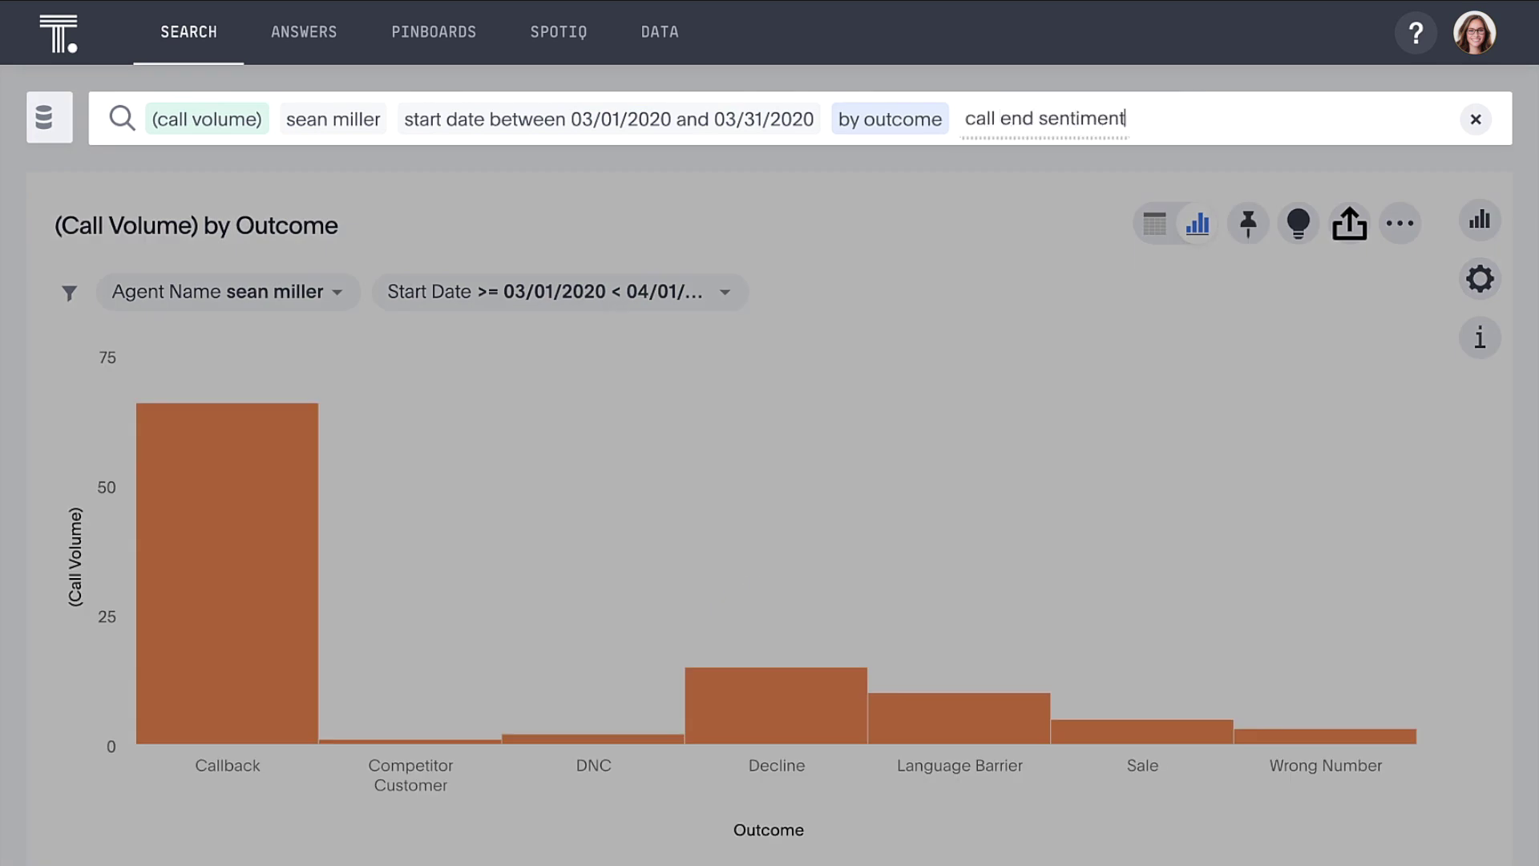
key("Return")
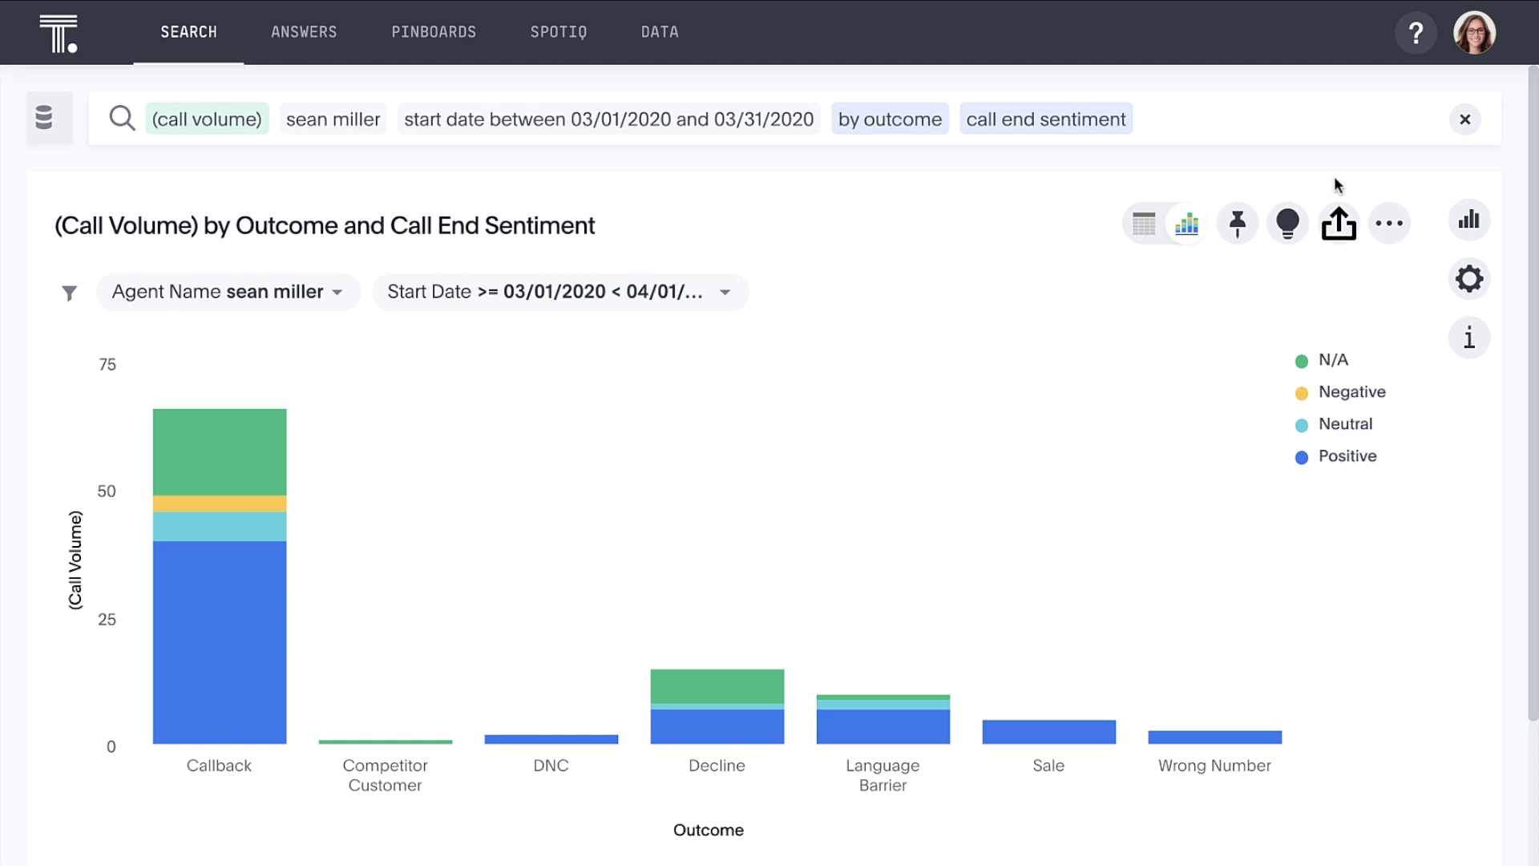
Step: Isolate Positive sentiment in the legend, then start a SpotIQ analysis of the agent name results
double_click(1335, 459)
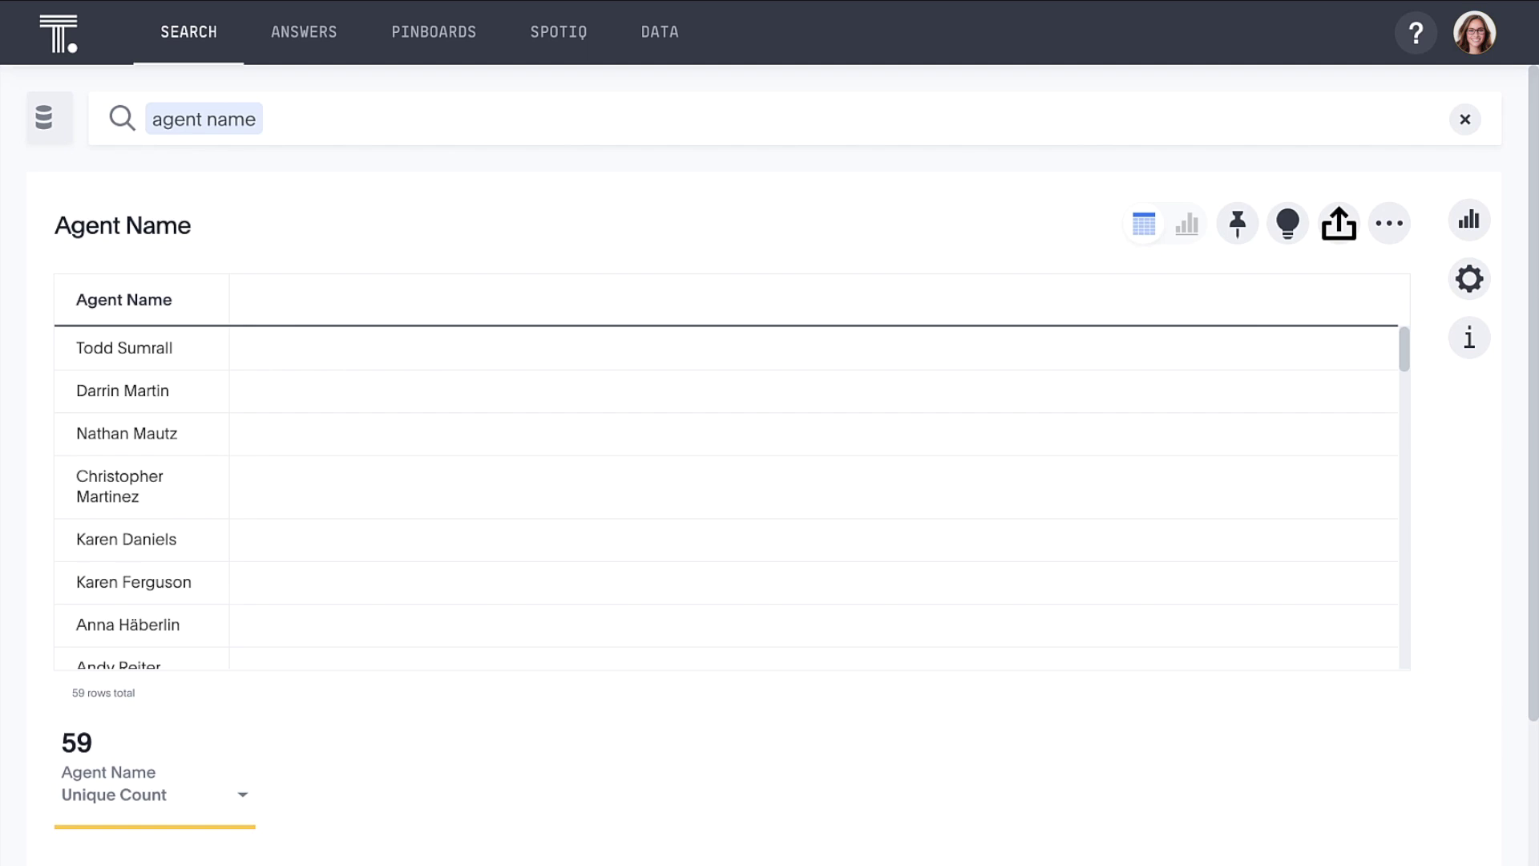
left_click(1290, 221)
Step: Analyze all selected columns and view the analysis details: 2368 drills, 291 insights
scroll(1126, 560, "down", 1)
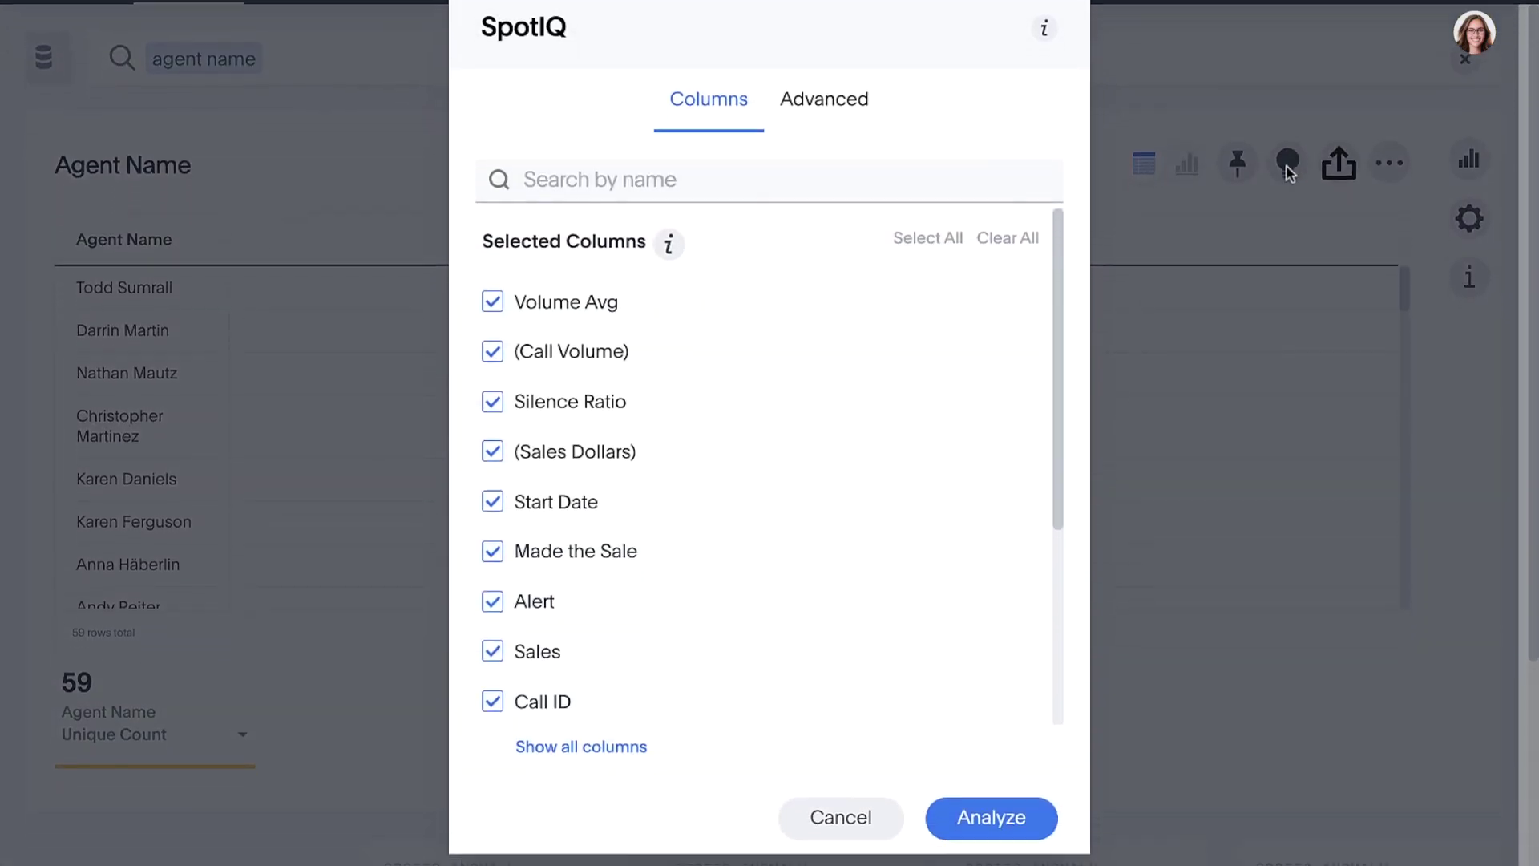
left_click(1044, 785)
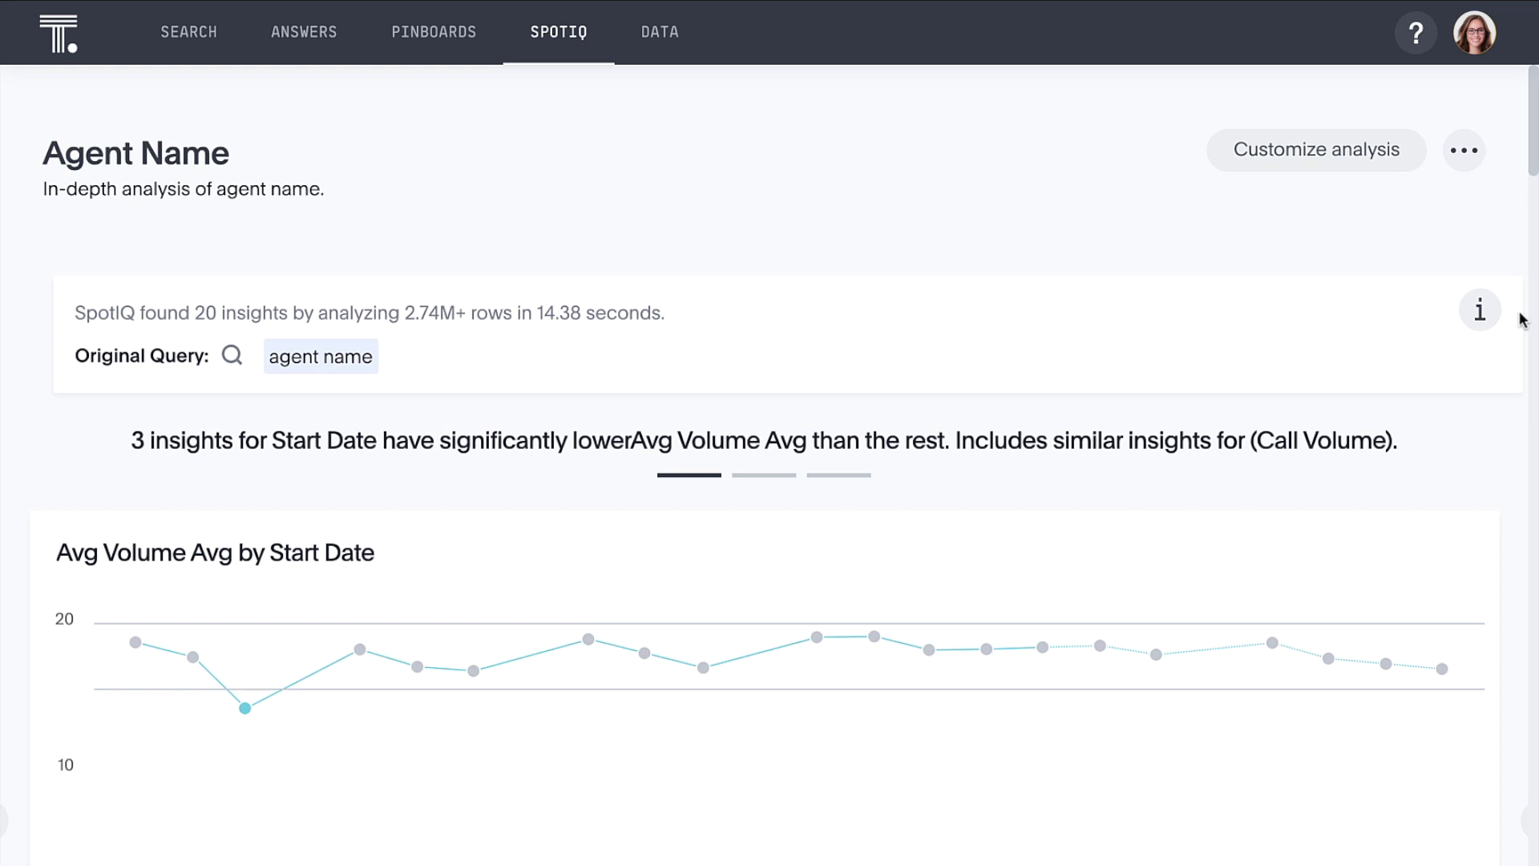
left_click(1483, 319)
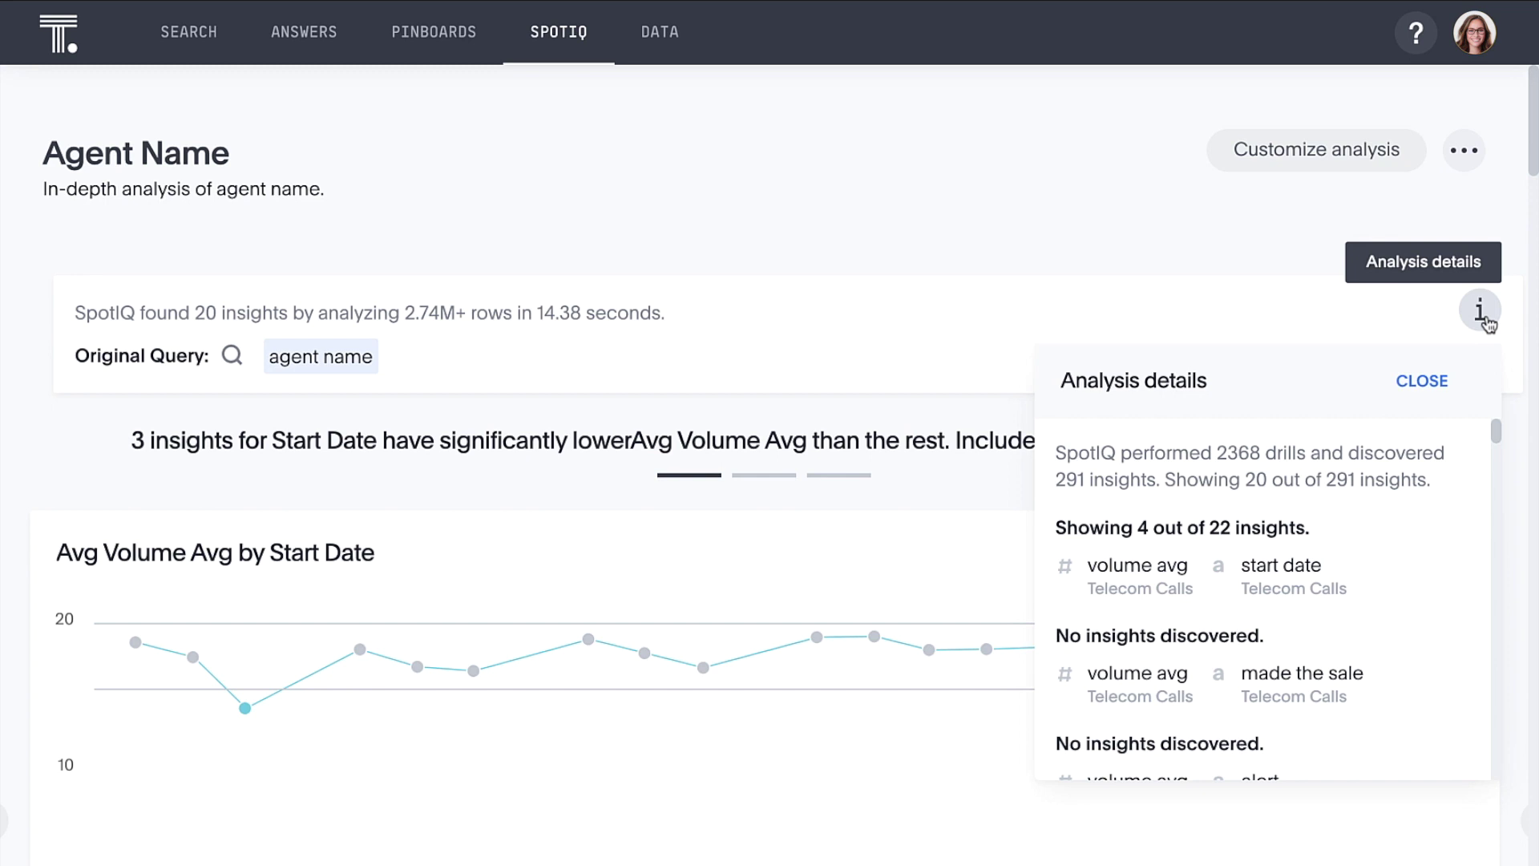
left_click(1483, 319)
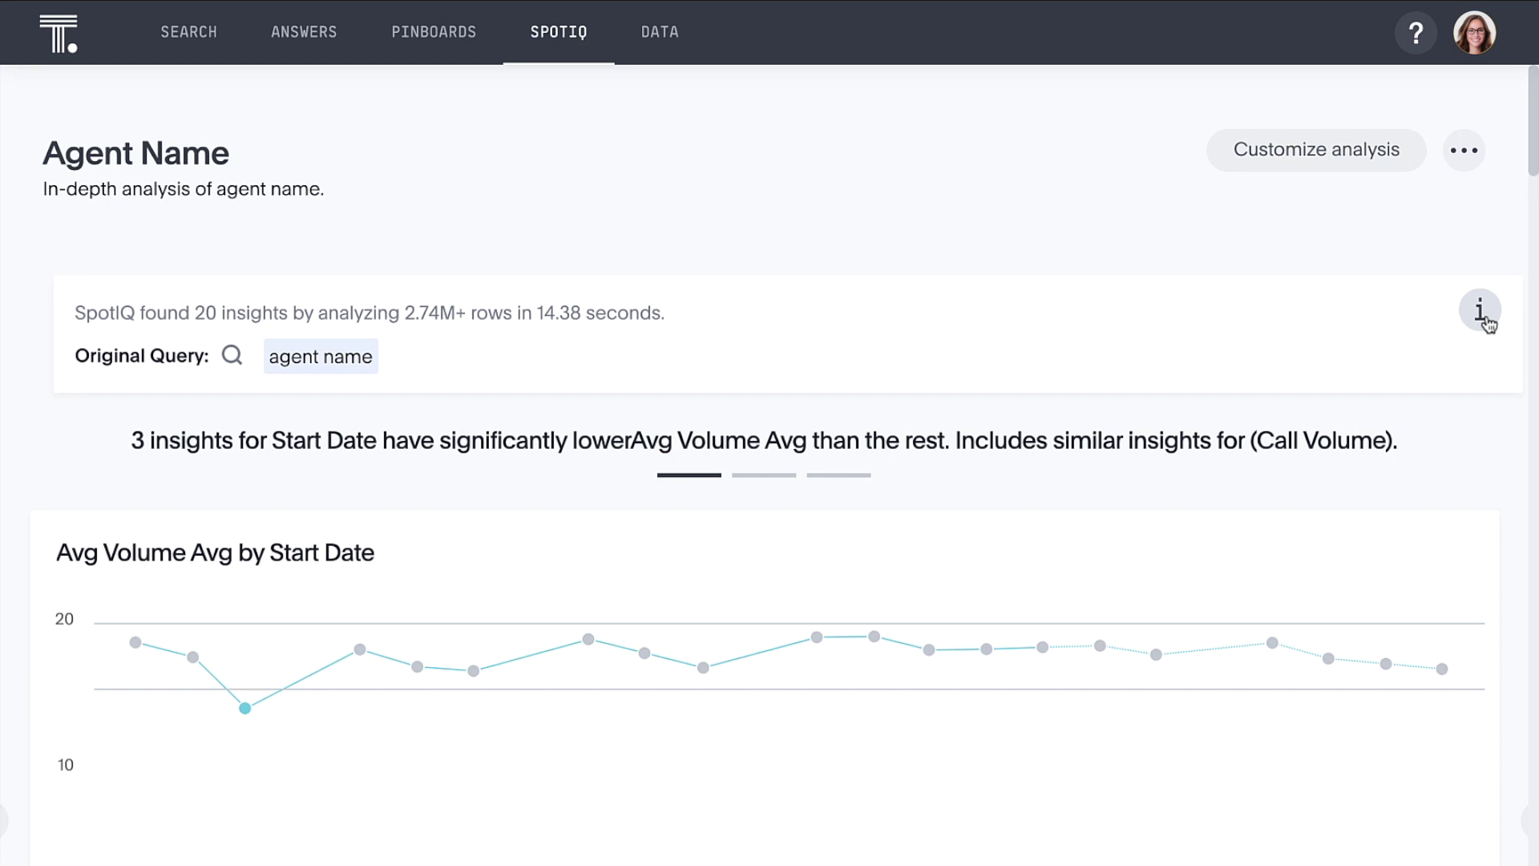
scroll(1484, 319, "down", 10)
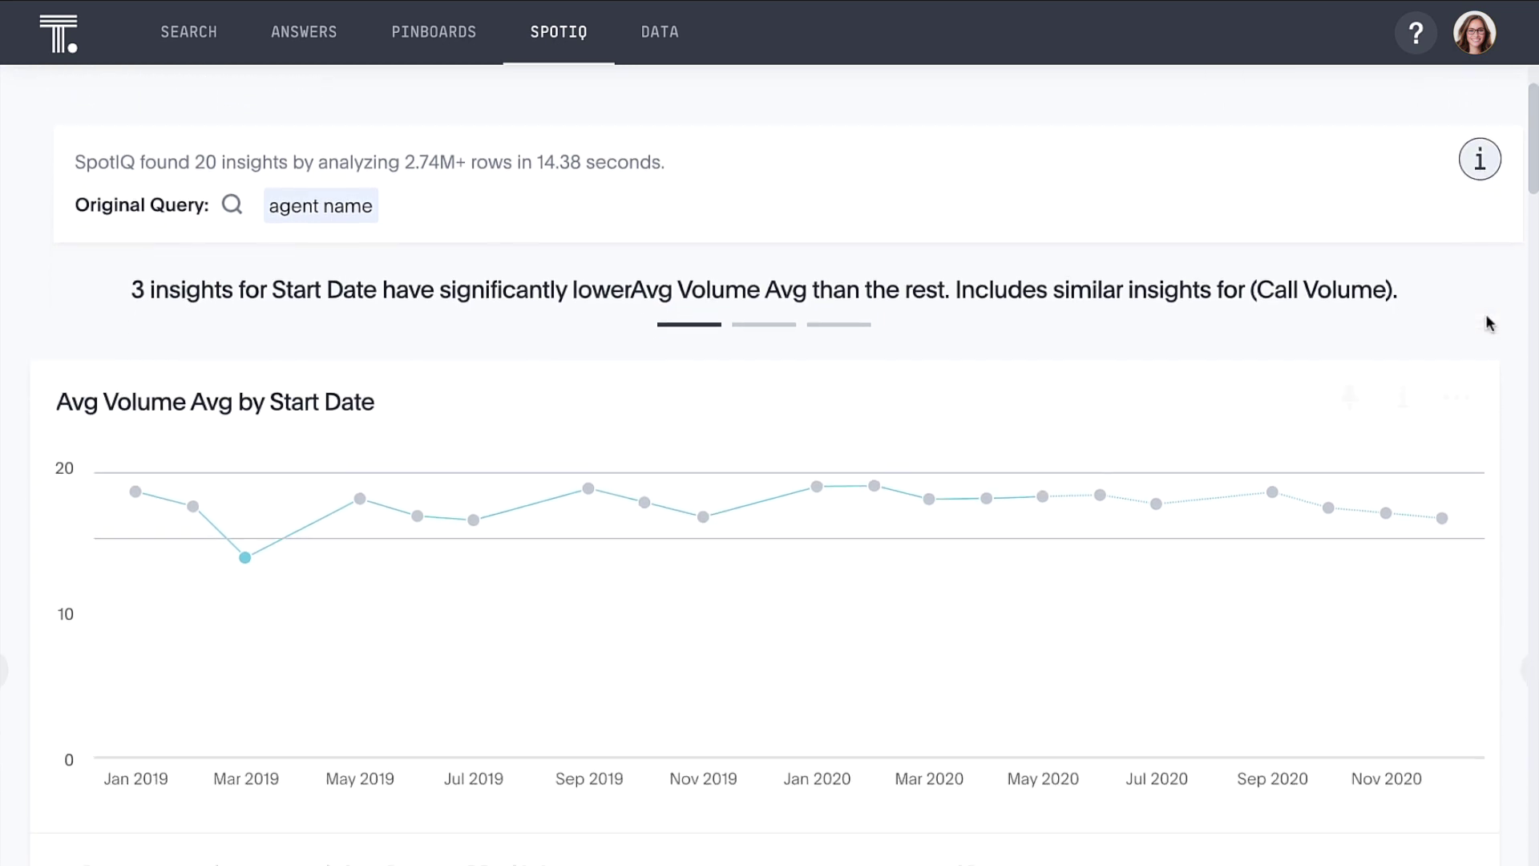
scroll(1485, 321, "down", 20)
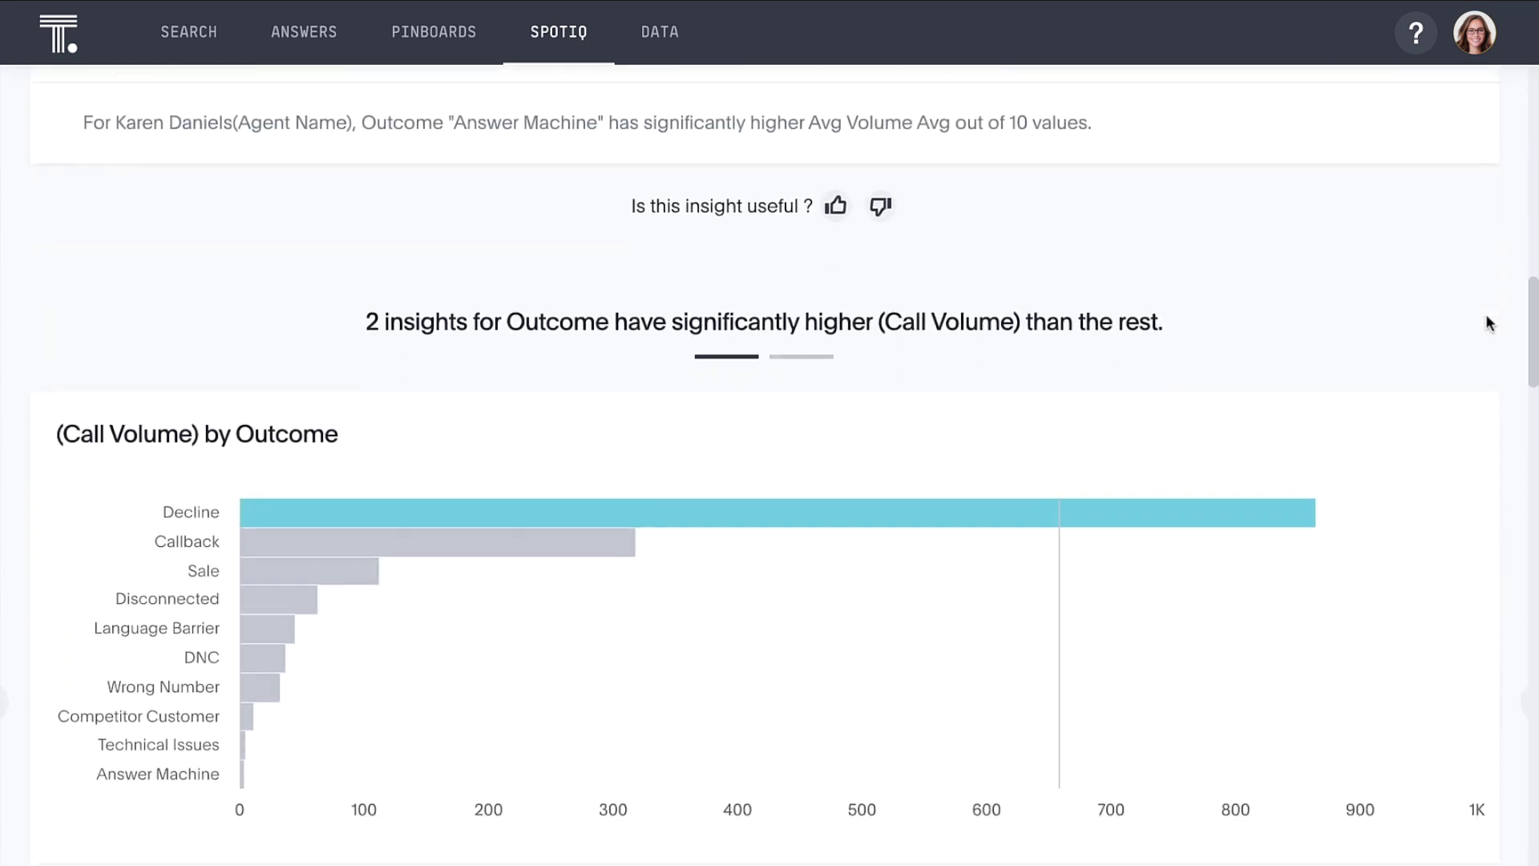
scroll(1486, 323, "down", 9)
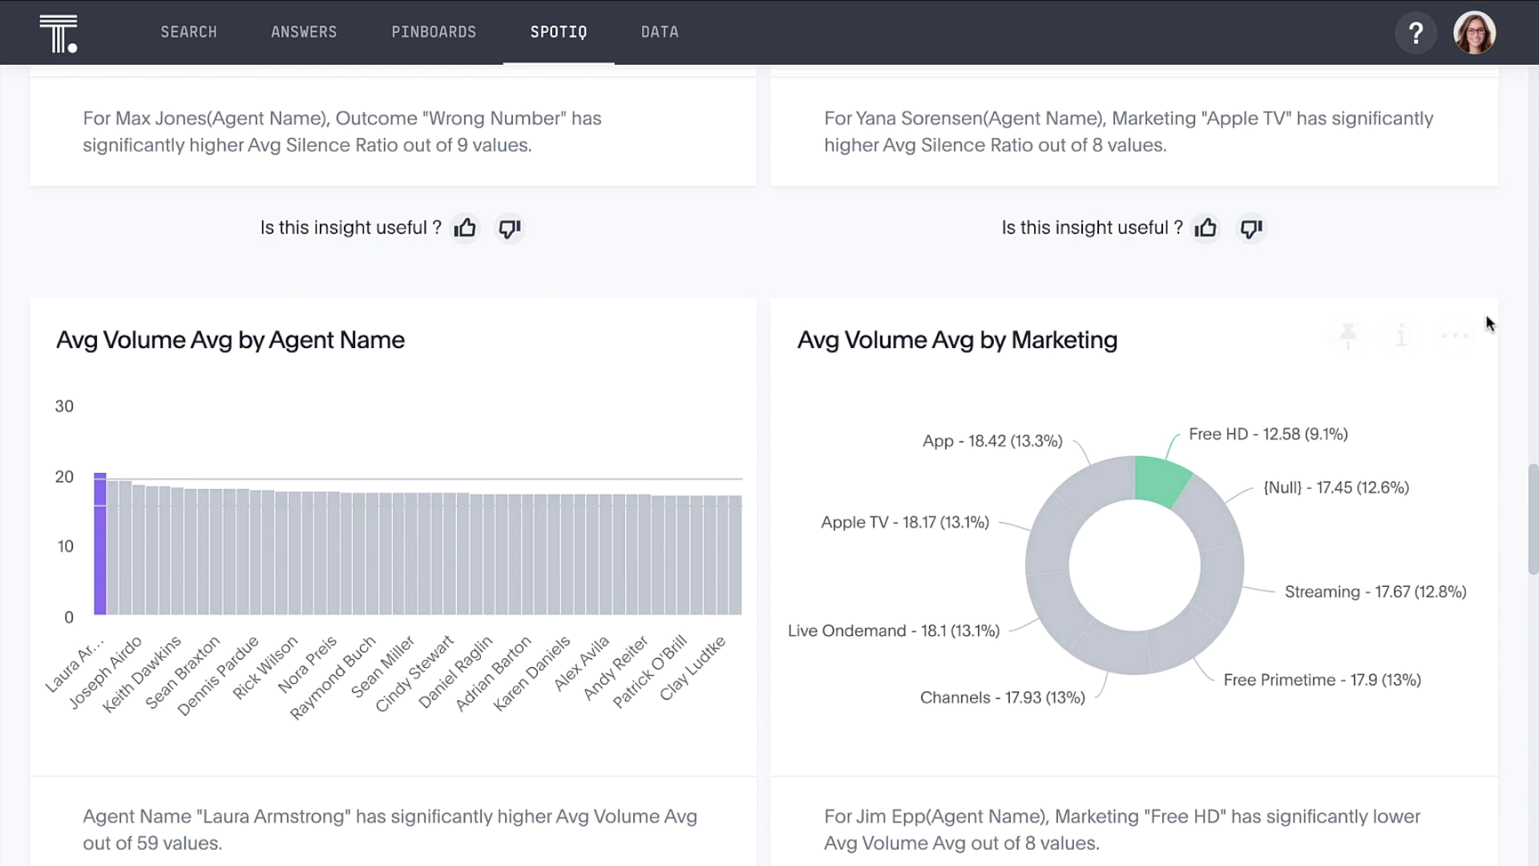
scroll(1486, 316, "down", 1)
mouse_move(100, 533)
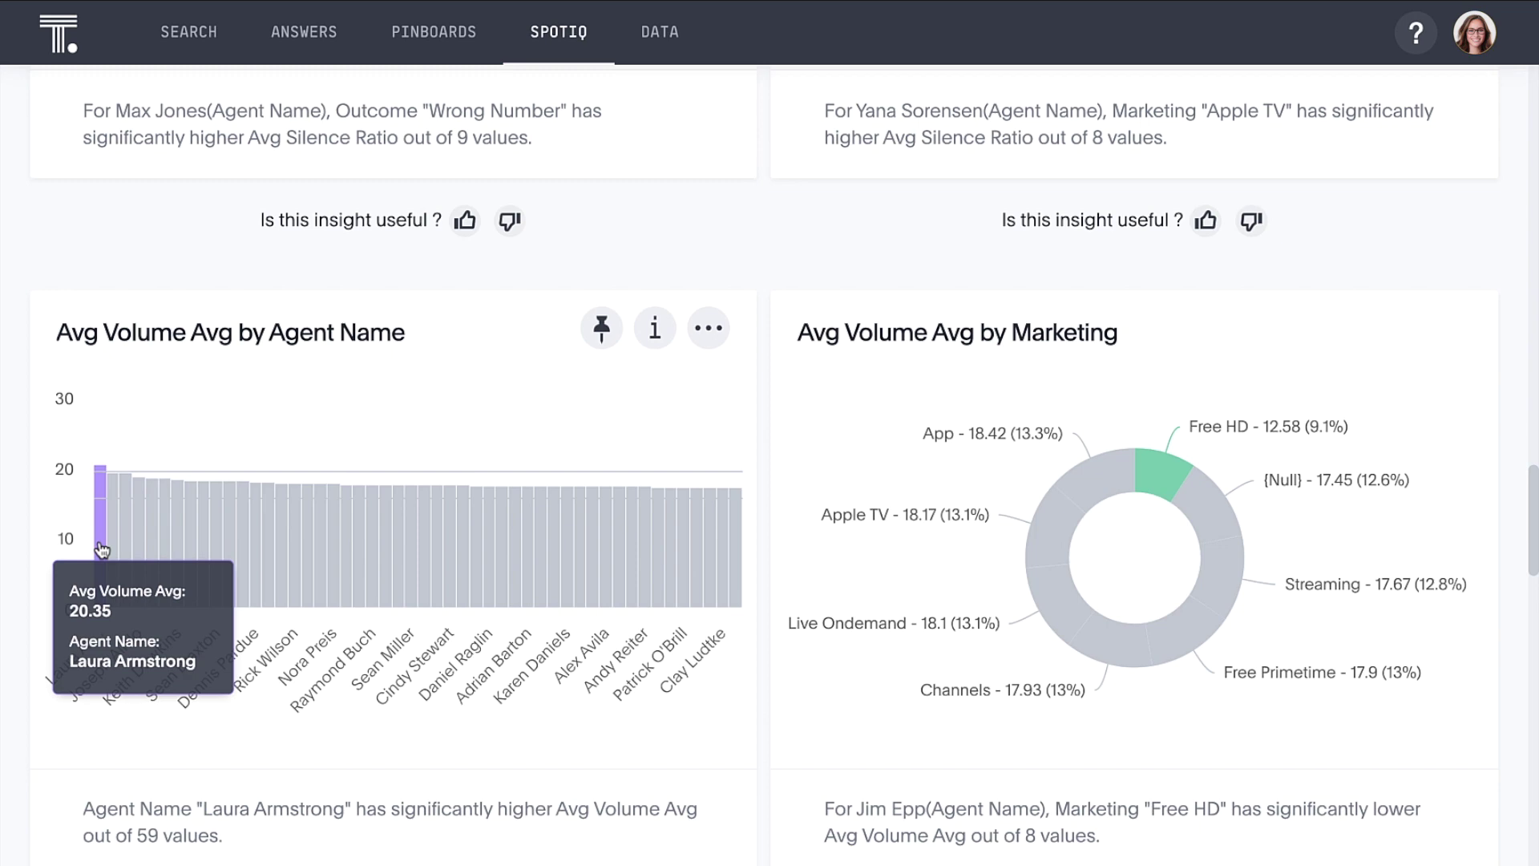
scroll(101, 548, "down", 9)
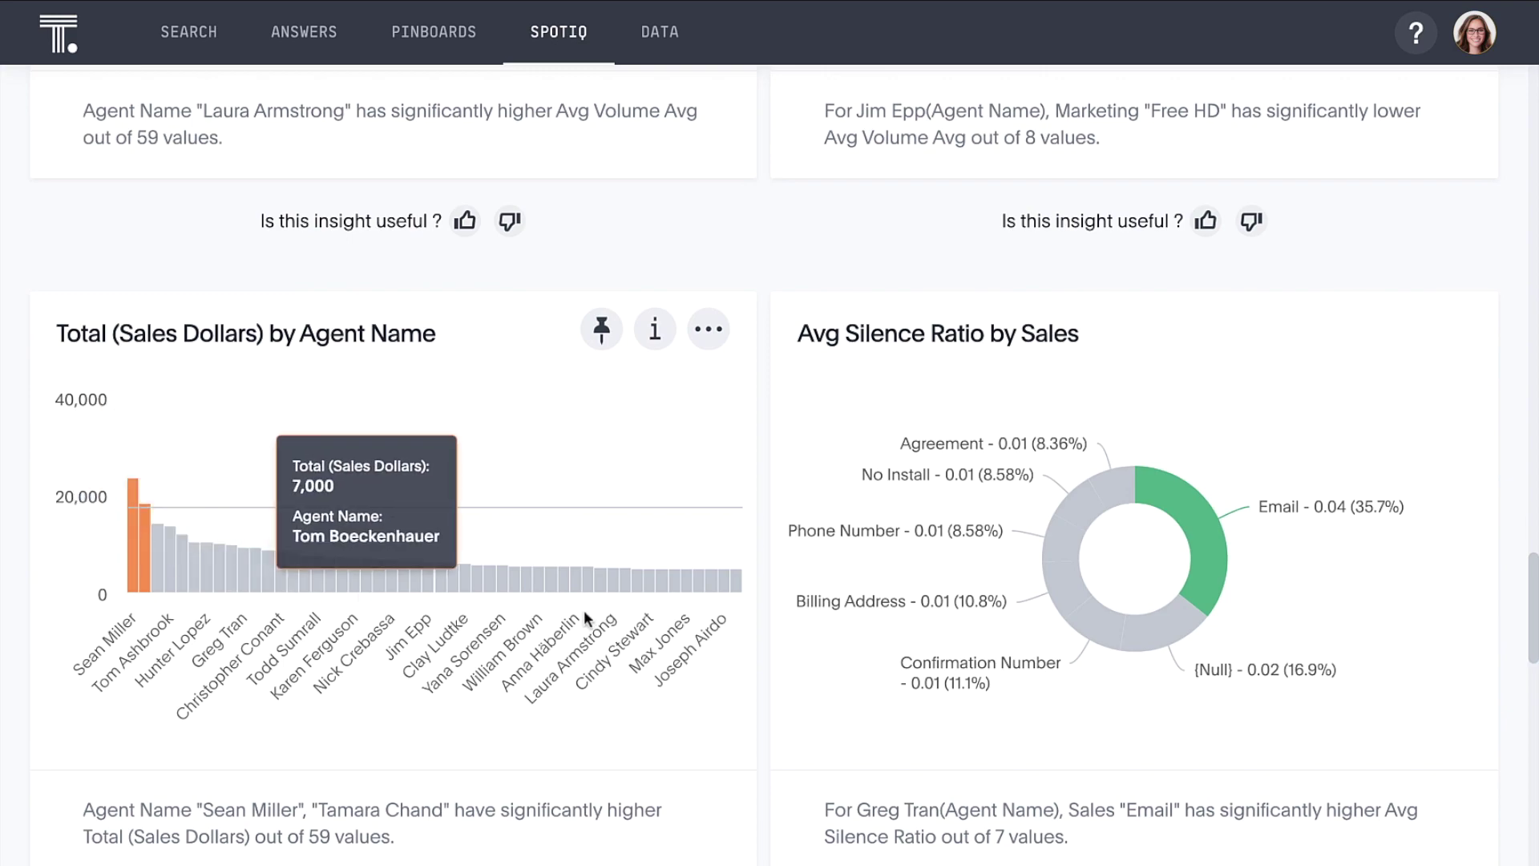
scroll(603, 614, "down", 9)
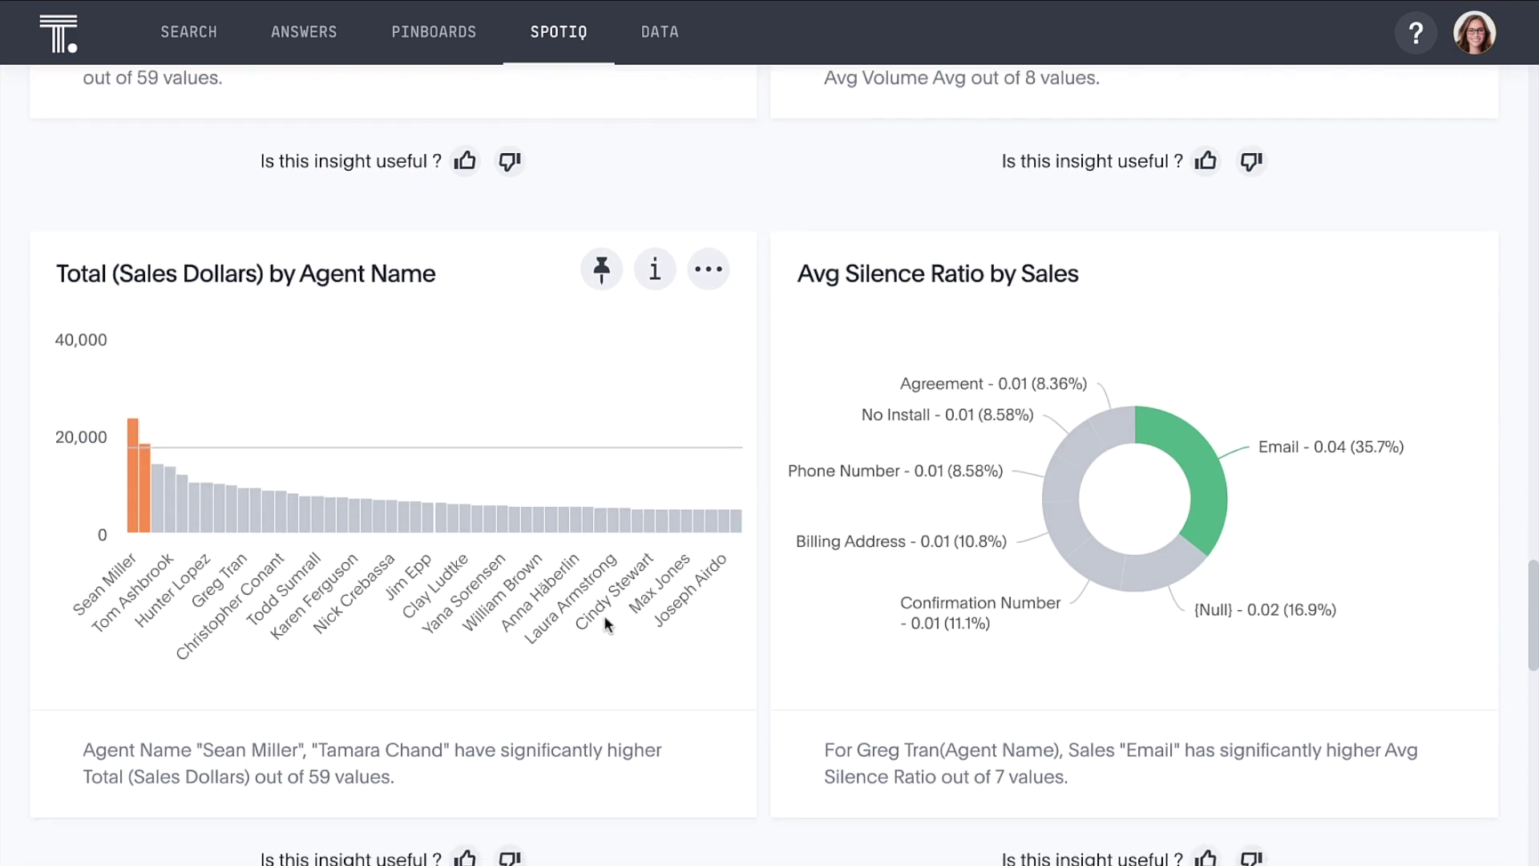
scroll(604, 613, "down", 9)
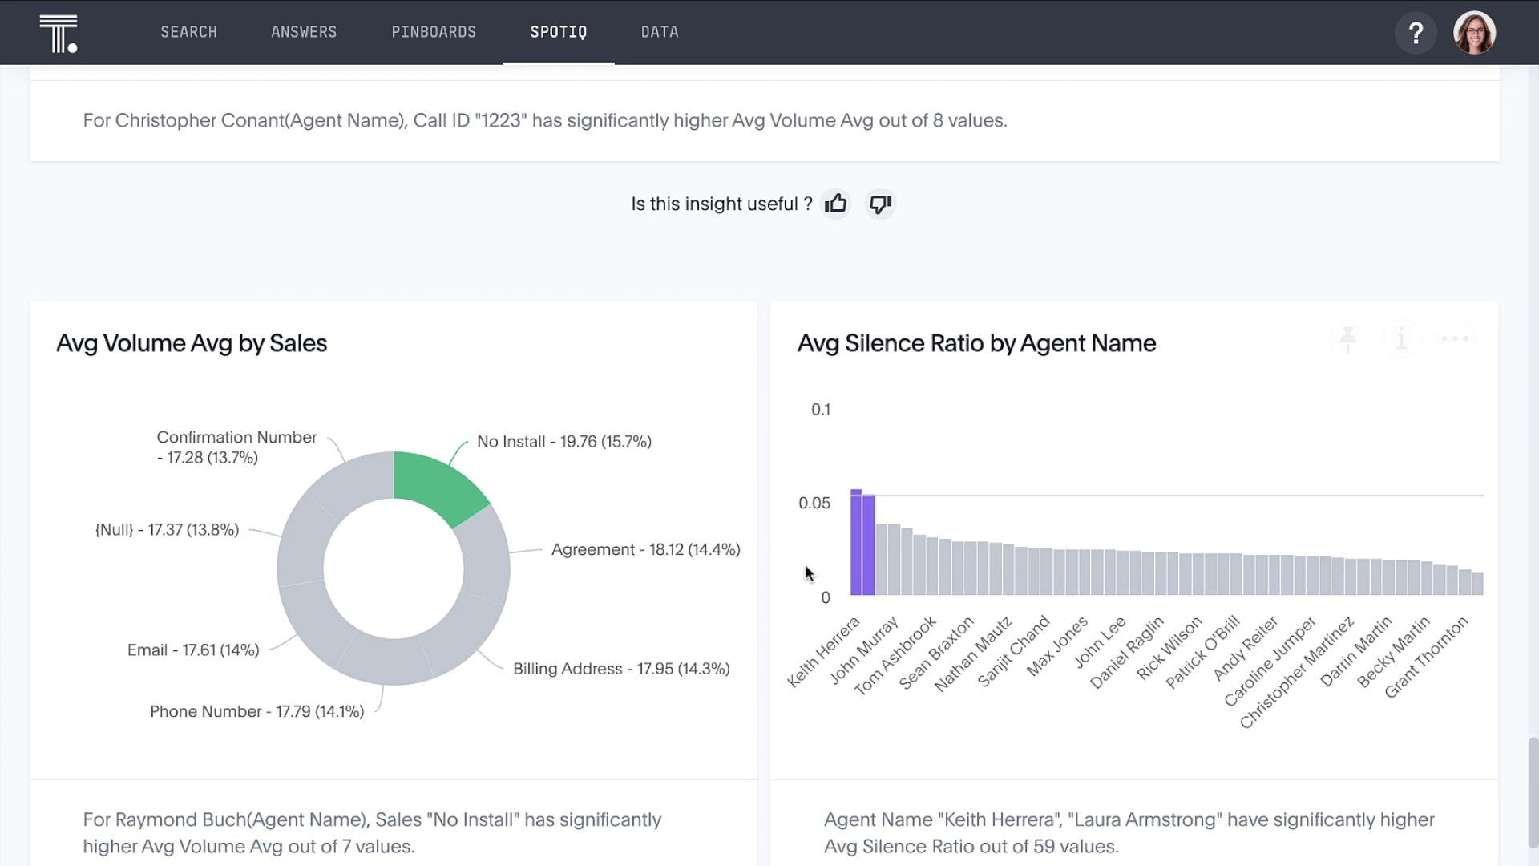
mouse_move(865, 560)
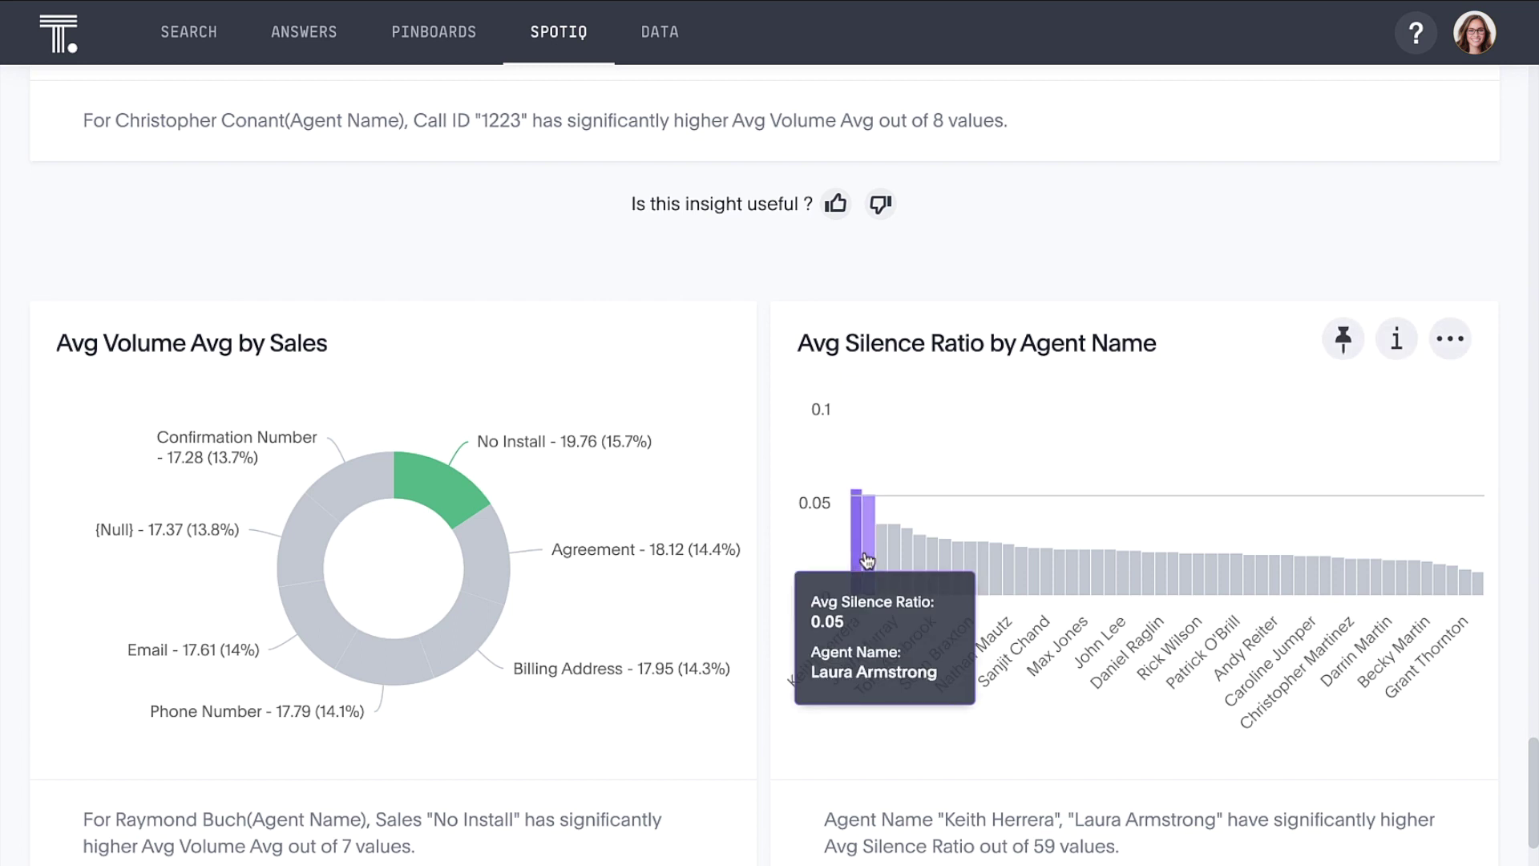